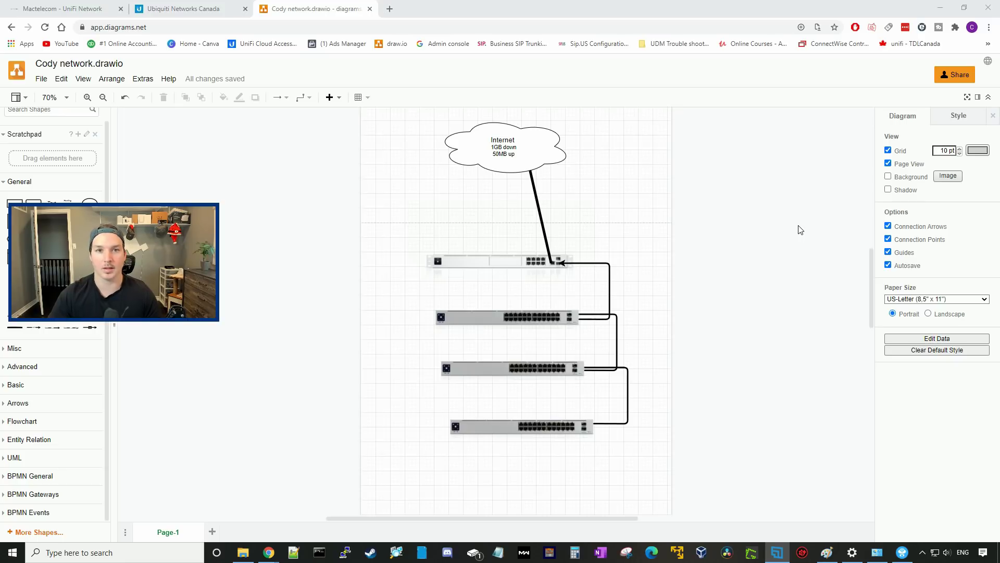
Select the router, then the third and bottom switches in the diagram, and clear the selection
{"action": "left_click", "coordinate": [568, 279]}
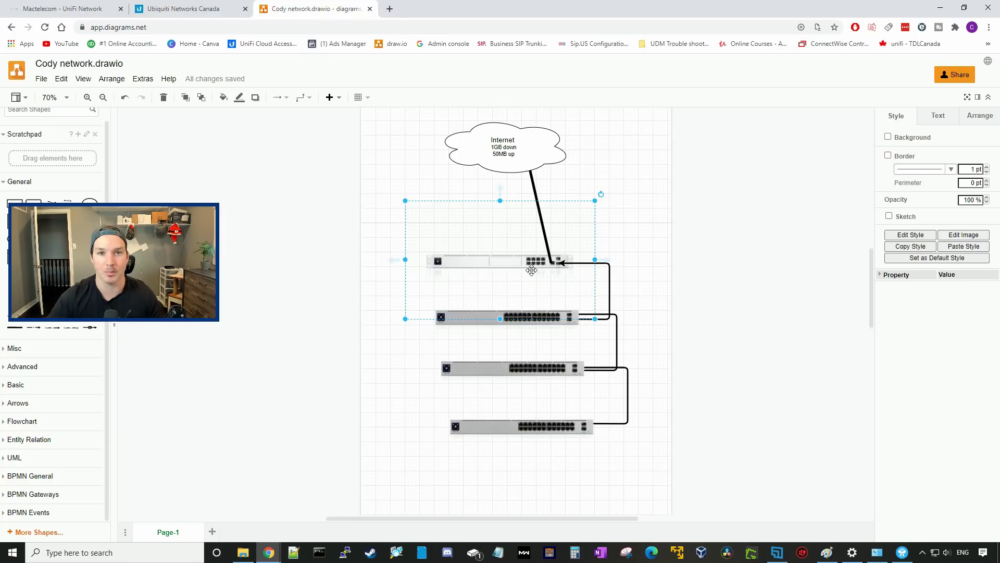
{"action": "left_click", "coordinate": [635, 282]}
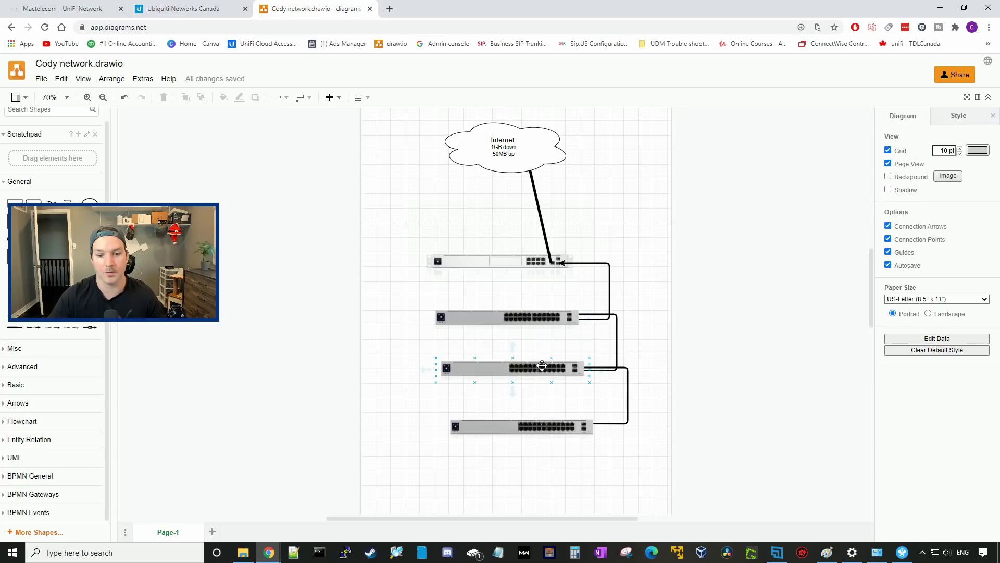
{"action": "left_click", "coordinate": [565, 371]}
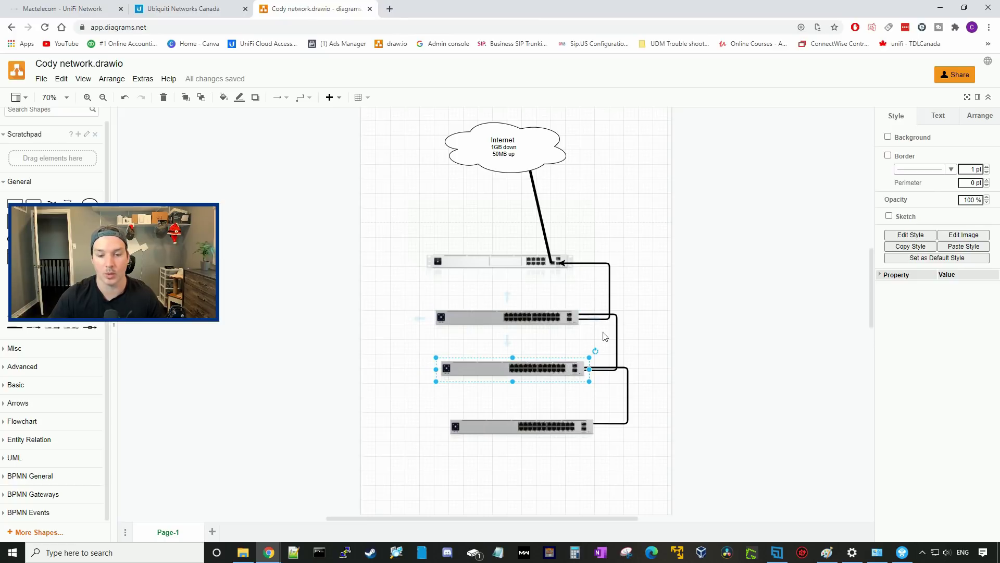
{"action": "left_click", "coordinate": [558, 431]}
{"action": "left_click", "coordinate": [559, 369]}
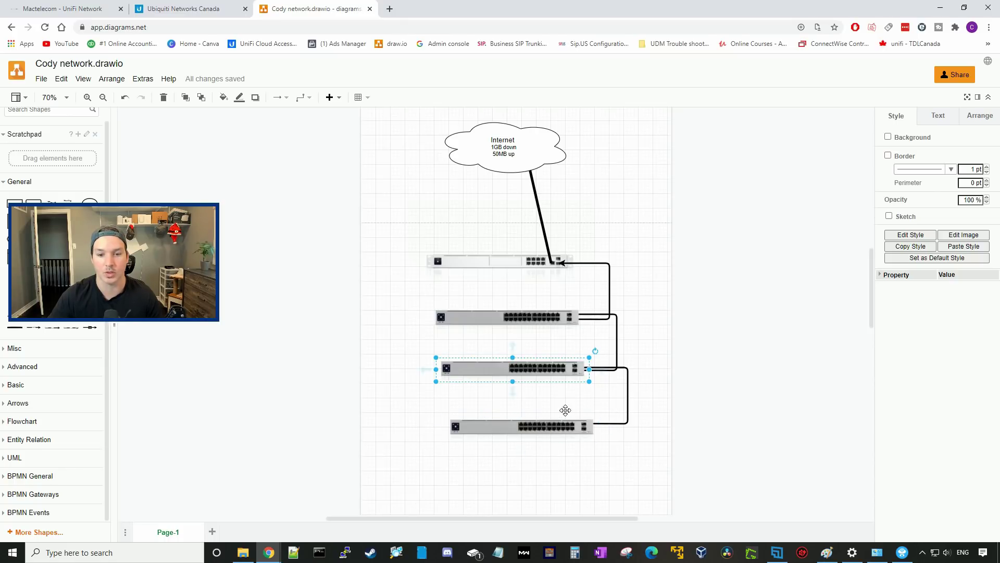
{"action": "left_click", "coordinate": [624, 255]}
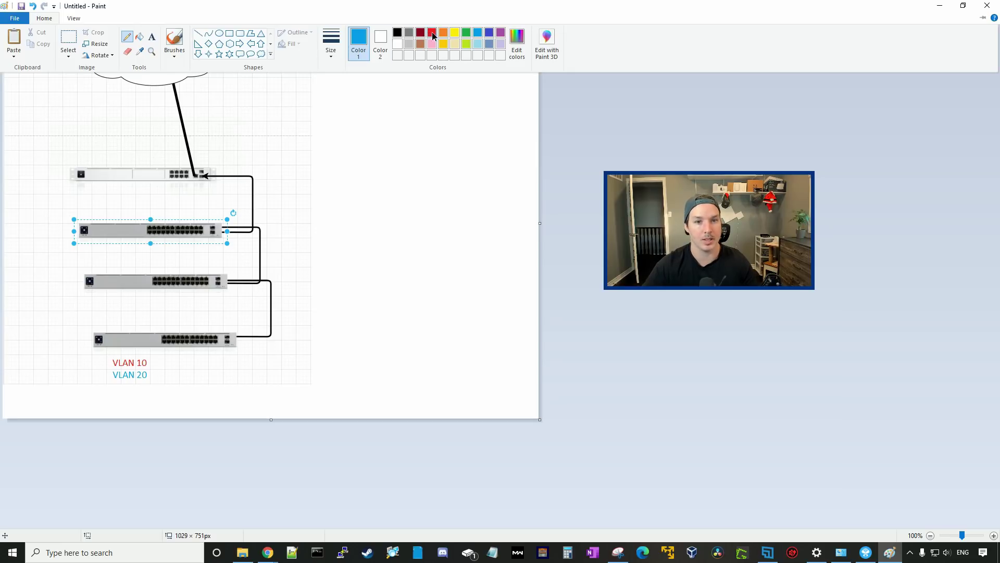
Trace a red path from the bottom switch up to the second switch, redrawing one undone stroke
{"action": "left_click", "coordinate": [432, 33]}
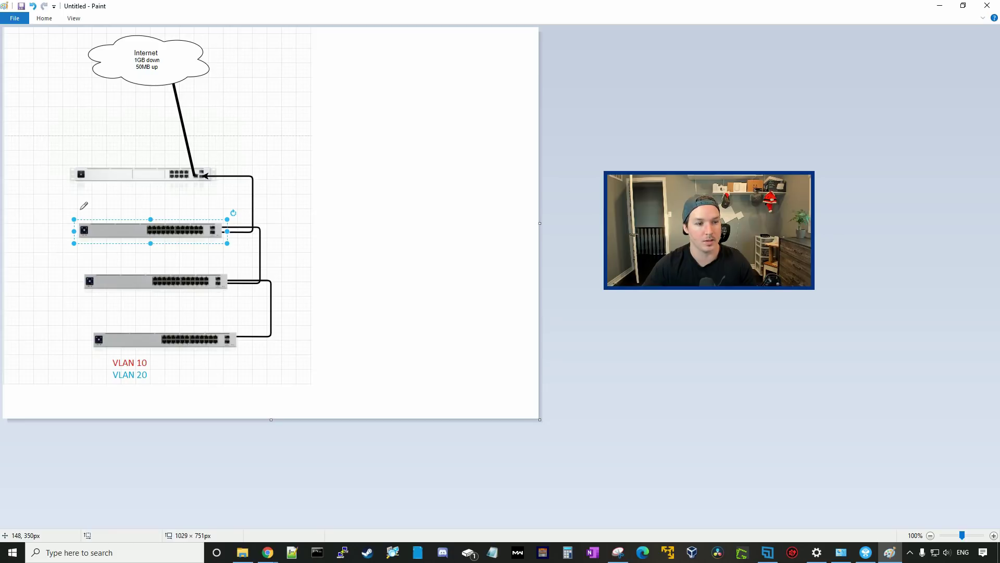
{"action": "mouse_move", "coordinate": [80, 209]}
{"action": "left_mouse_down"}
{"action": "mouse_move", "coordinate": [86, 220]}
{"action": "mouse_move", "coordinate": [87, 208]}
{"action": "left_mouse_up"}
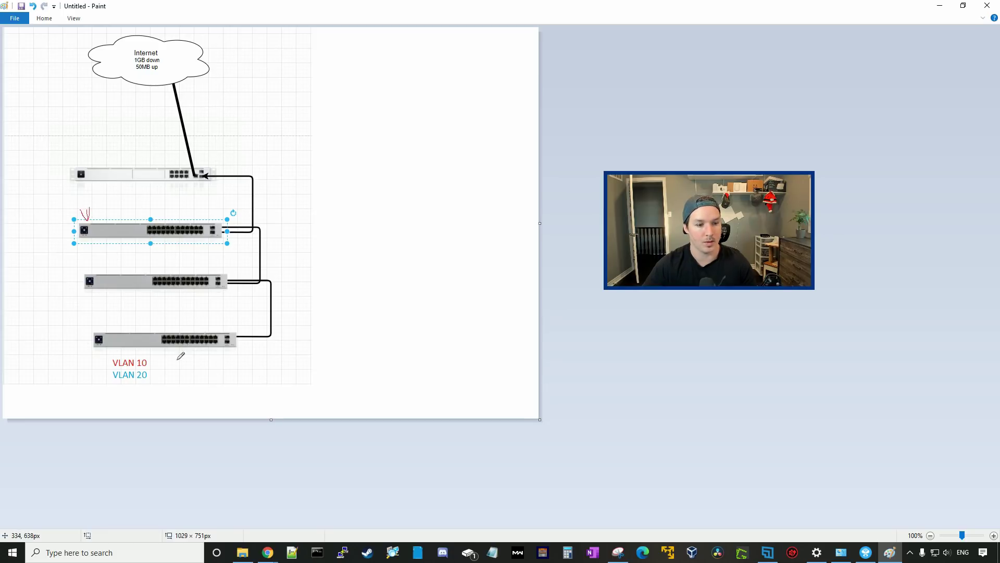
{"action": "mouse_move", "coordinate": [163, 381]}
{"action": "left_mouse_down"}
{"action": "mouse_move", "coordinate": [165, 359]}
{"action": "mouse_move", "coordinate": [185, 384]}
{"action": "left_mouse_up"}
{"action": "left_click_drag", "start_coordinate": [177, 343], "coordinate": [172, 362]}
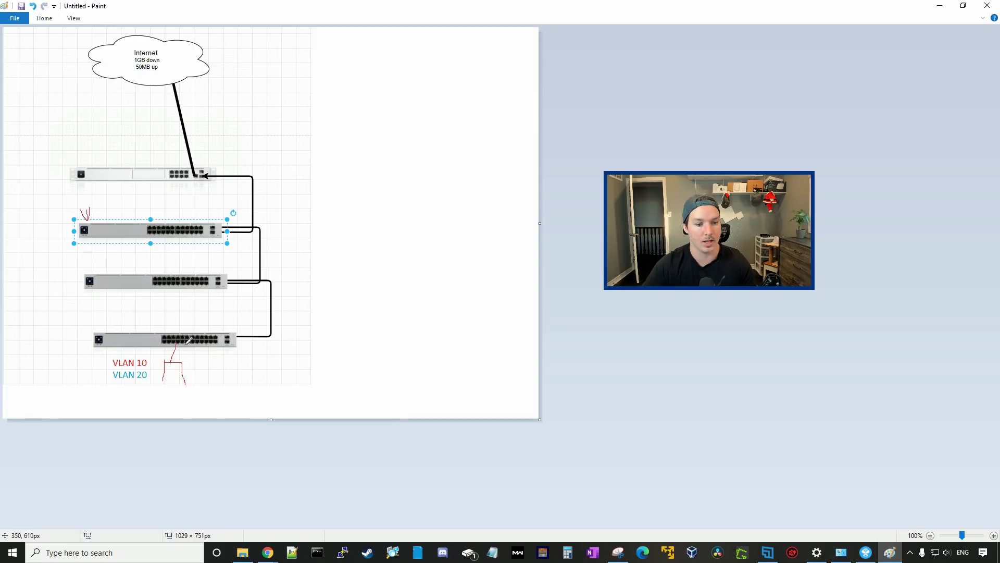
{"action": "mouse_move", "coordinate": [241, 340]}
{"action": "left_mouse_down"}
{"action": "mouse_move", "coordinate": [274, 318]}
{"action": "mouse_move", "coordinate": [241, 221]}
{"action": "mouse_move", "coordinate": [256, 187]}
{"action": "mouse_move", "coordinate": [193, 166]}
{"action": "left_mouse_up"}
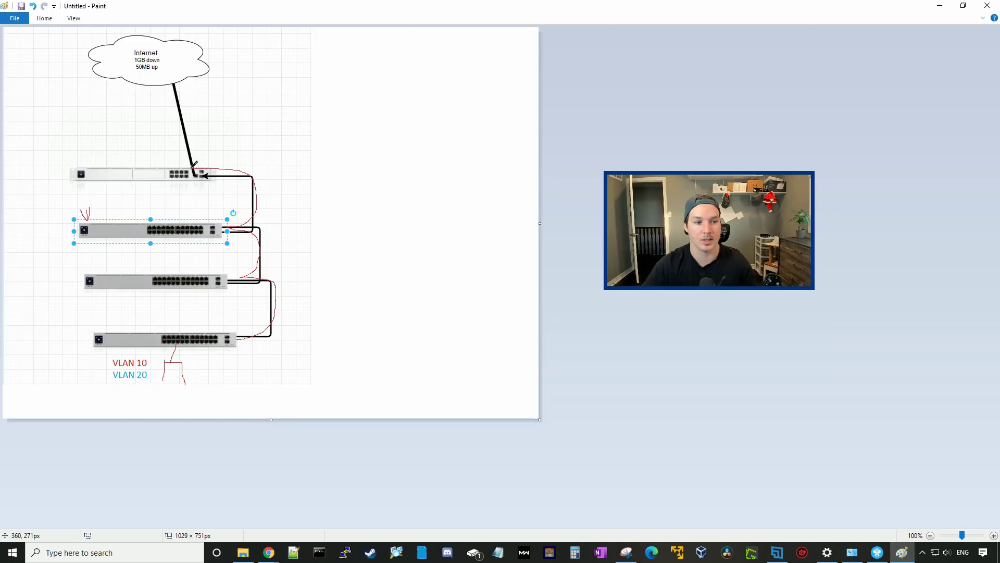
{"action": "key", "text": "ctrl+z"}
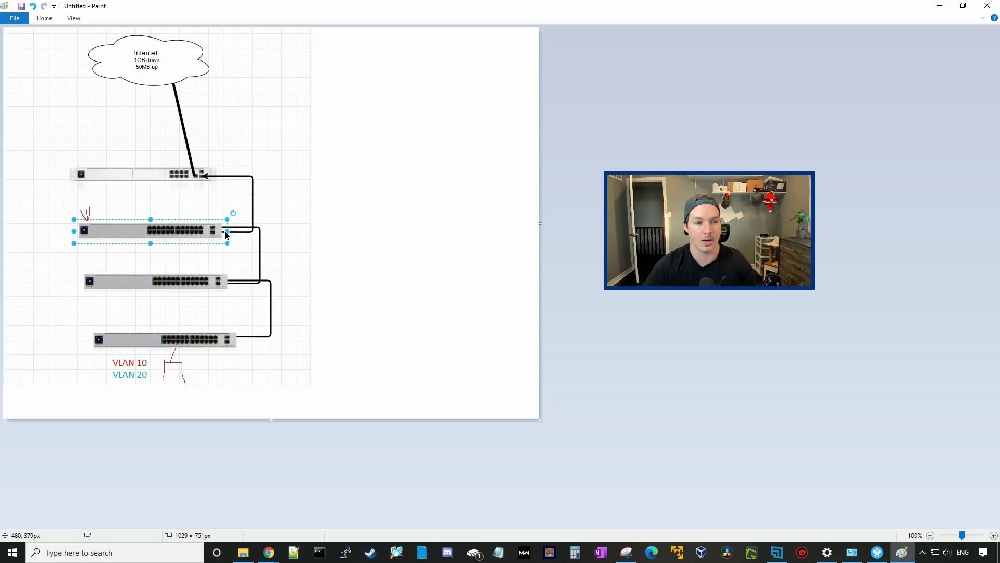
{"action": "left_click_drag", "start_coordinate": [254, 222], "coordinate": [167, 233]}
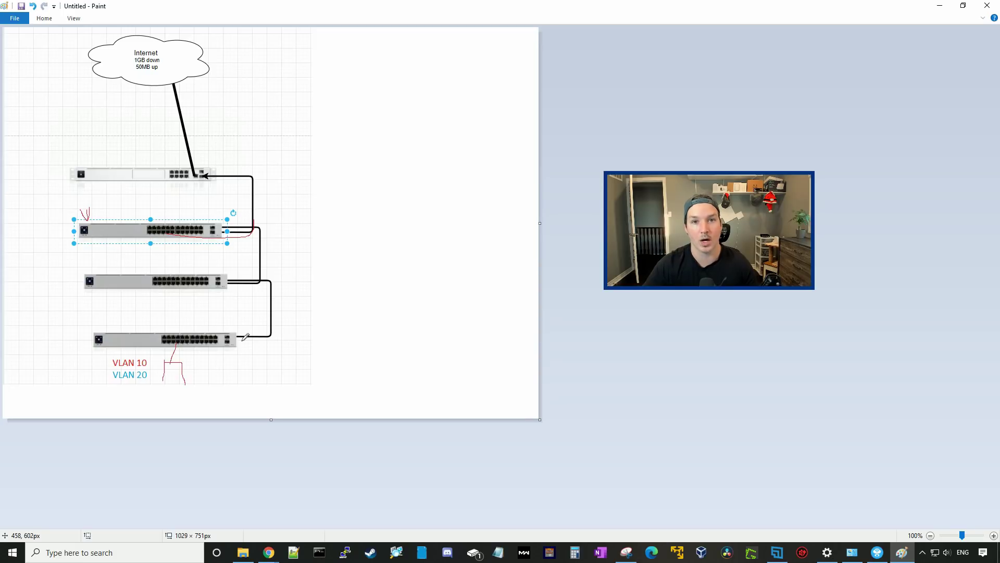
{"action": "mouse_move", "coordinate": [241, 337]}
{"action": "left_mouse_down"}
{"action": "mouse_move", "coordinate": [265, 334]}
{"action": "mouse_move", "coordinate": [284, 272]}
{"action": "mouse_move", "coordinate": [234, 224]}
{"action": "mouse_move", "coordinate": [156, 226]}
{"action": "left_mouse_up"}
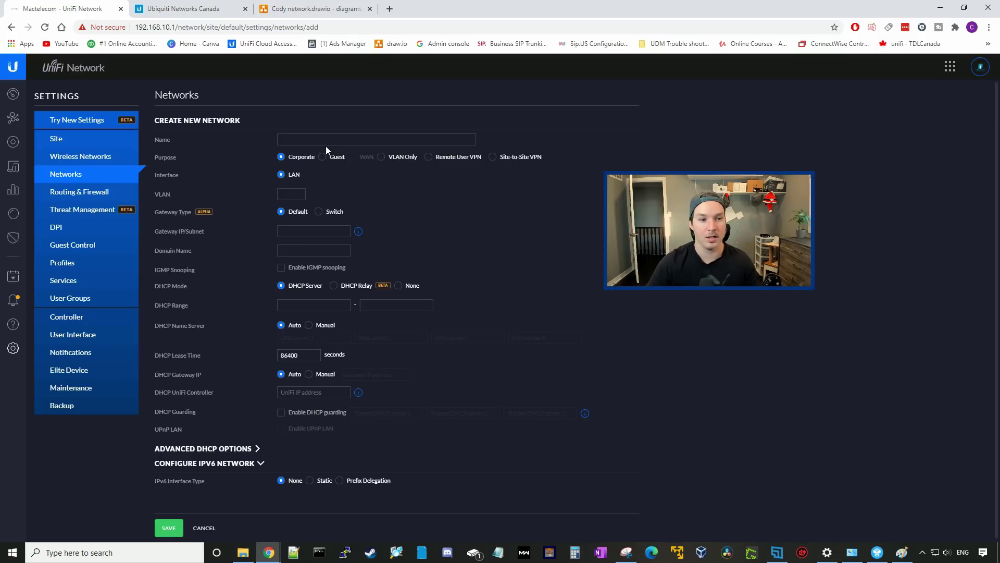
Name the new network, set its VLAN ID to 55 and choose Switch as its gateway
{"action": "left_click", "coordinate": [325, 137]}
{"action": "left_click", "coordinate": [325, 138]}
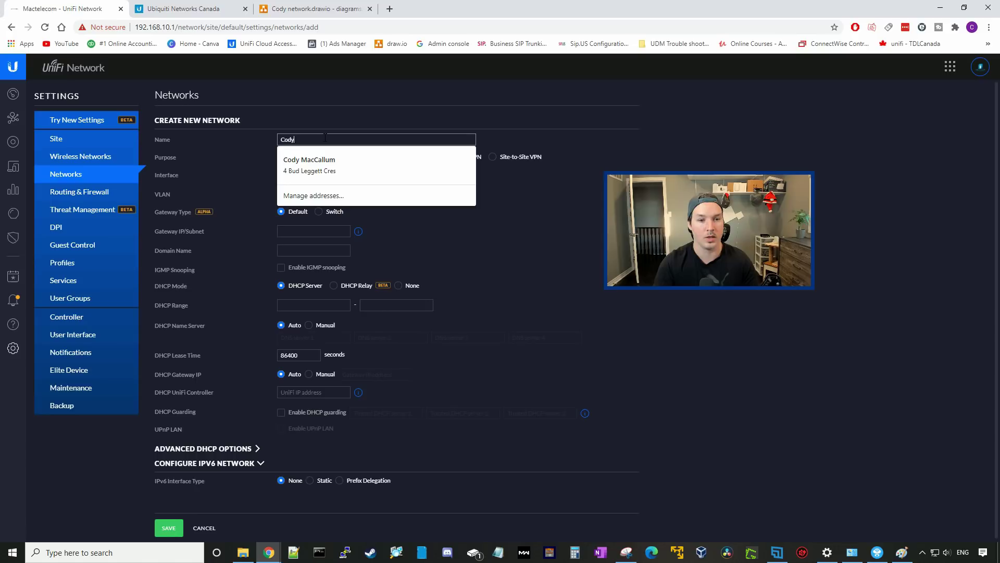
{"action": "left_click", "coordinate": [295, 195]}
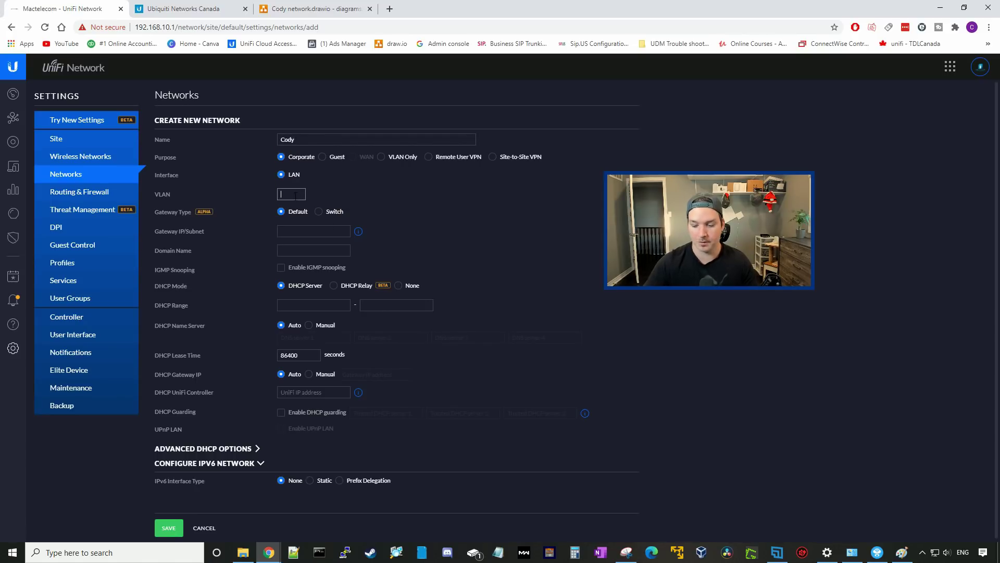
{"action": "left_click", "coordinate": [172, 223]}
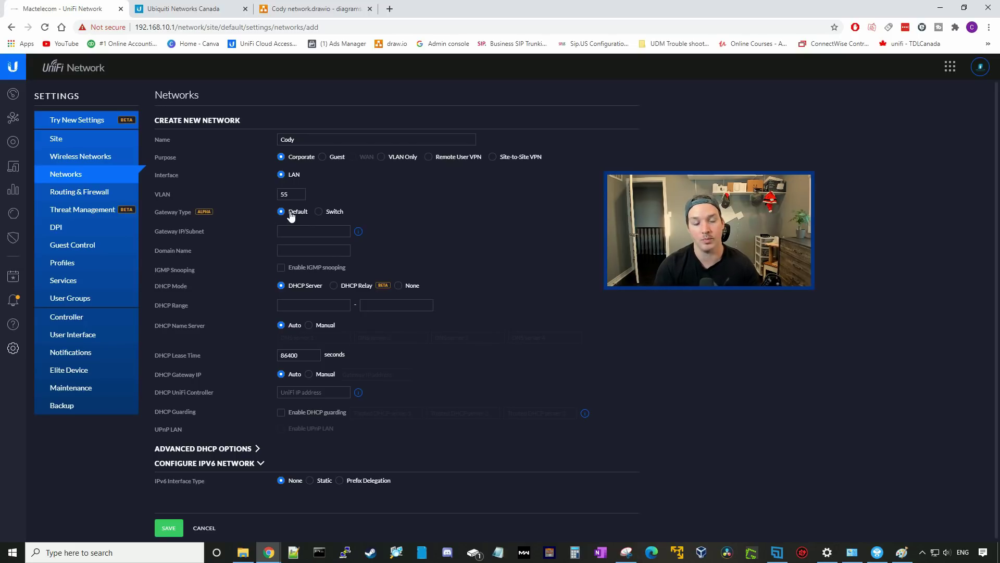
{"action": "left_click", "coordinate": [318, 213]}
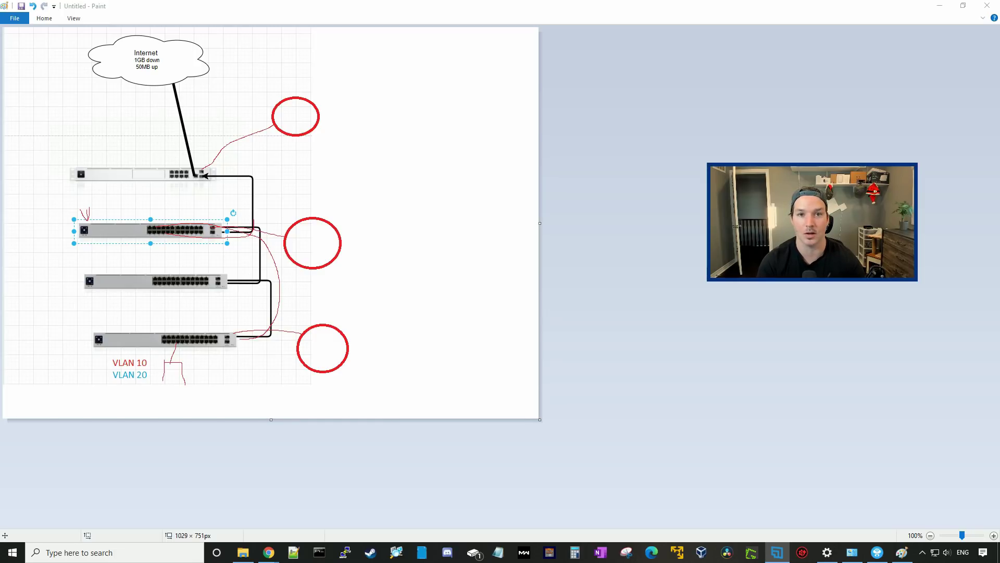
Bring the annotated diagram forward and add a small red stroke near the canvas top
{"action": "left_click", "coordinate": [343, 63]}
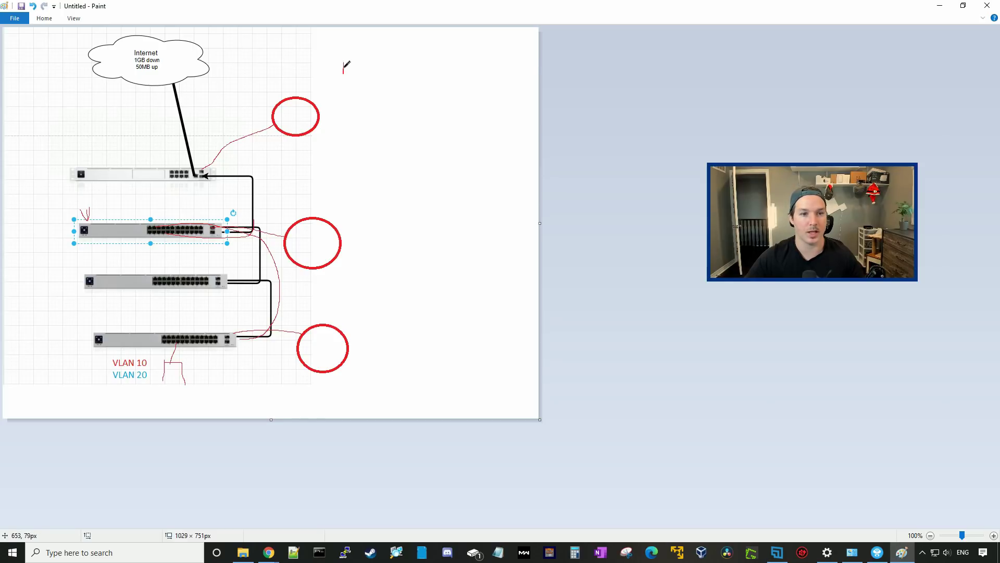
{"action": "left_click_drag", "start_coordinate": [343, 74], "coordinate": [456, 77]}
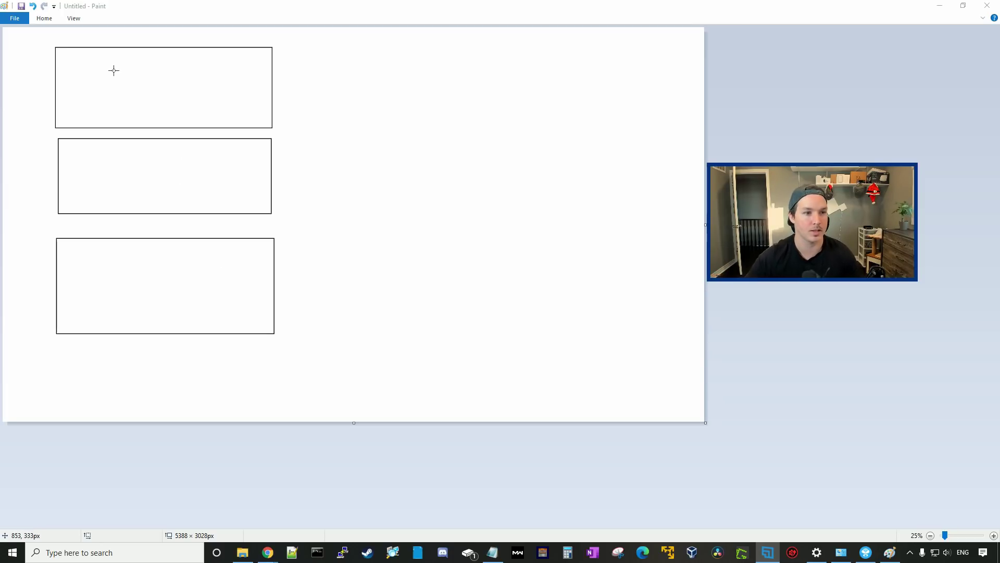
Draw a corner rectangle and bottom strip in the top box, then small circles in each area
{"action": "mouse_move", "coordinate": [109, 48]}
{"action": "left_mouse_down"}
{"action": "mouse_move", "coordinate": [105, 85]}
{"action": "mouse_move", "coordinate": [55, 82]}
{"action": "left_mouse_up"}
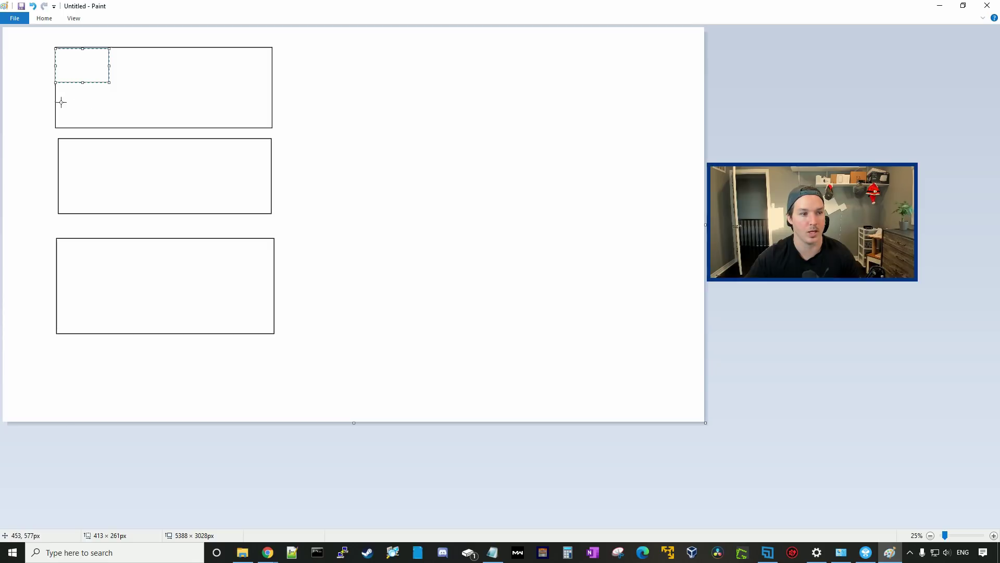
{"action": "left_click_drag", "start_coordinate": [55, 99], "coordinate": [272, 127]}
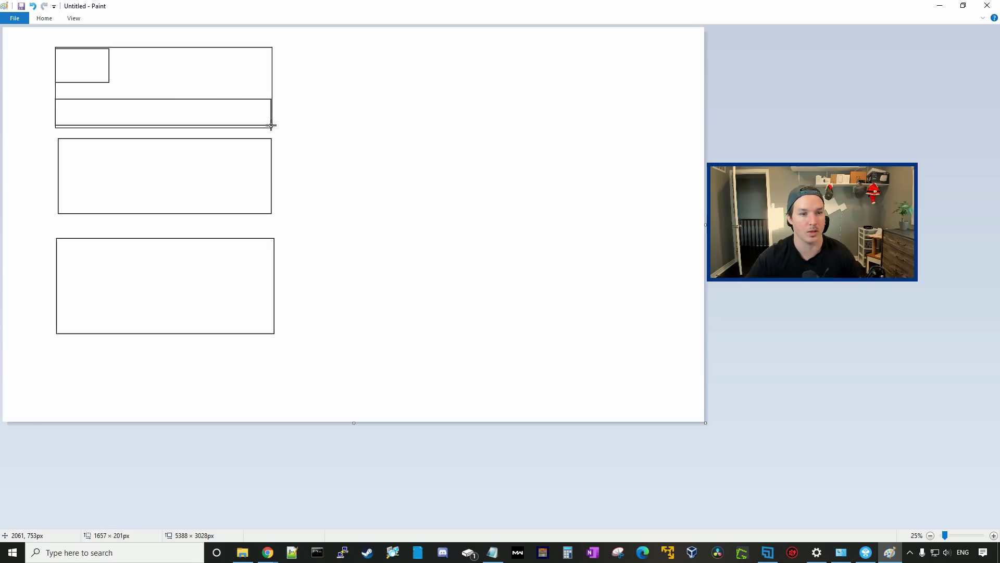
{"action": "left_click_drag", "start_coordinate": [59, 53], "coordinate": [69, 59]}
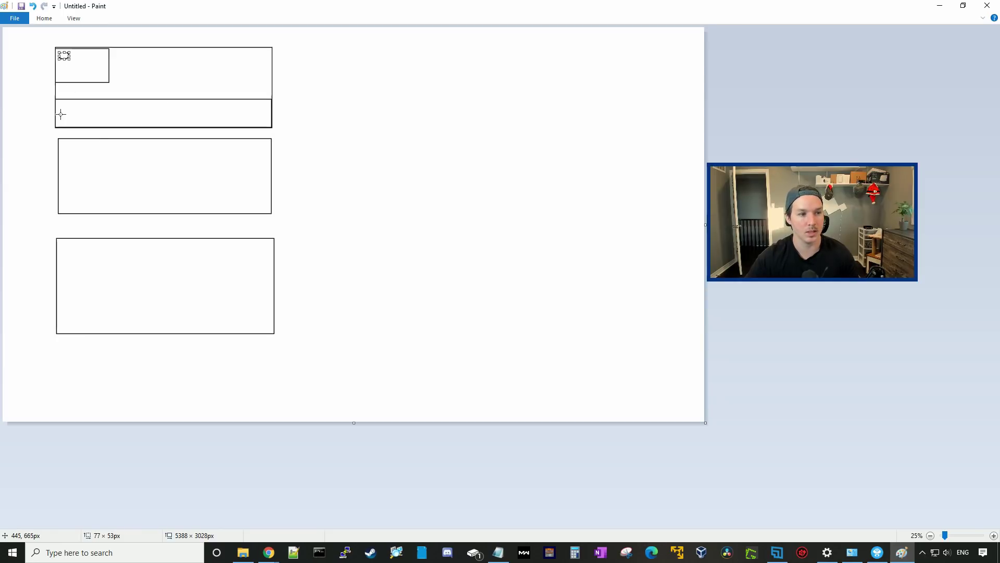
{"action": "left_click_drag", "start_coordinate": [59, 116], "coordinate": [73, 125]}
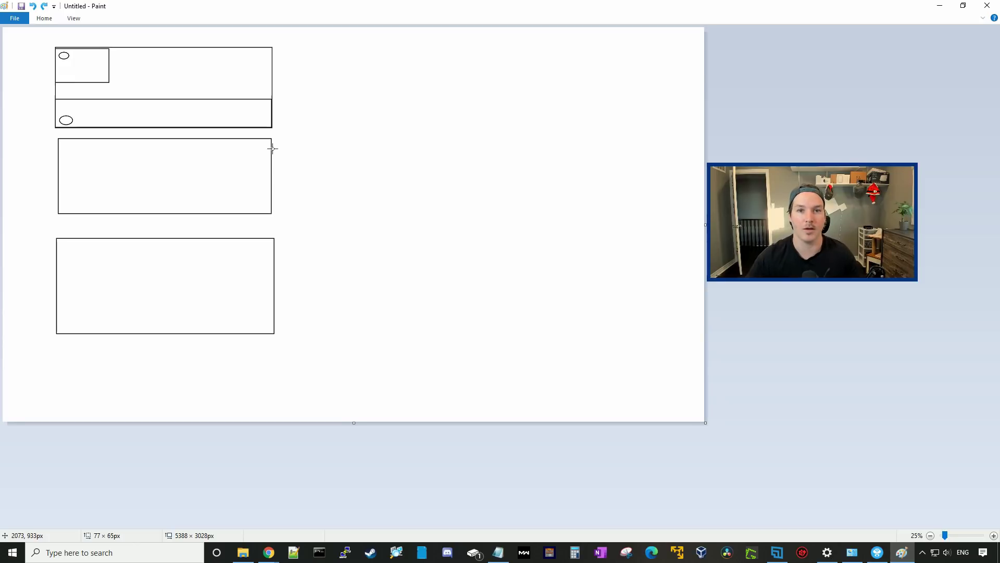
{"action": "left_click_drag", "start_coordinate": [252, 153], "coordinate": [265, 168]}
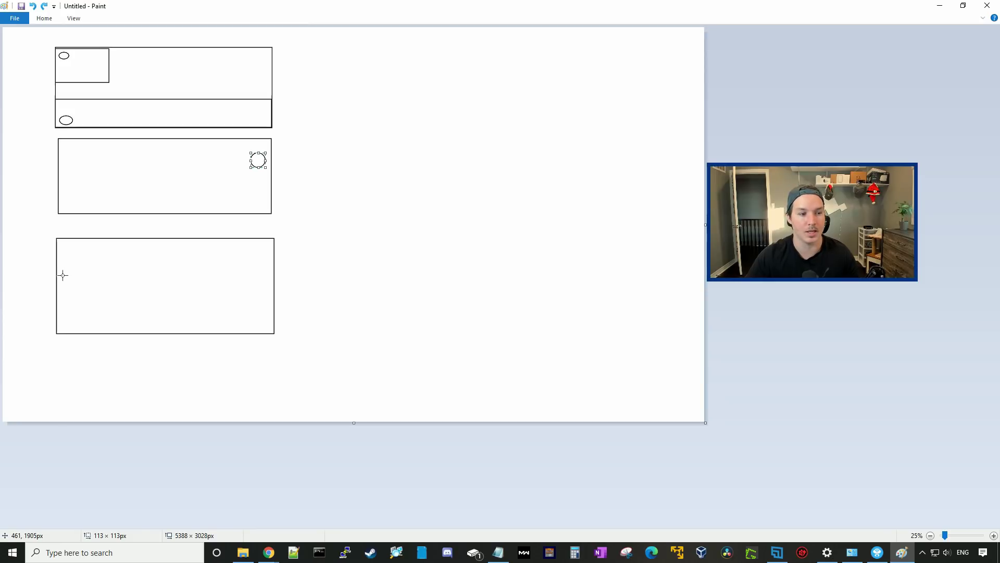
{"action": "left_click_drag", "start_coordinate": [63, 275], "coordinate": [79, 289]}
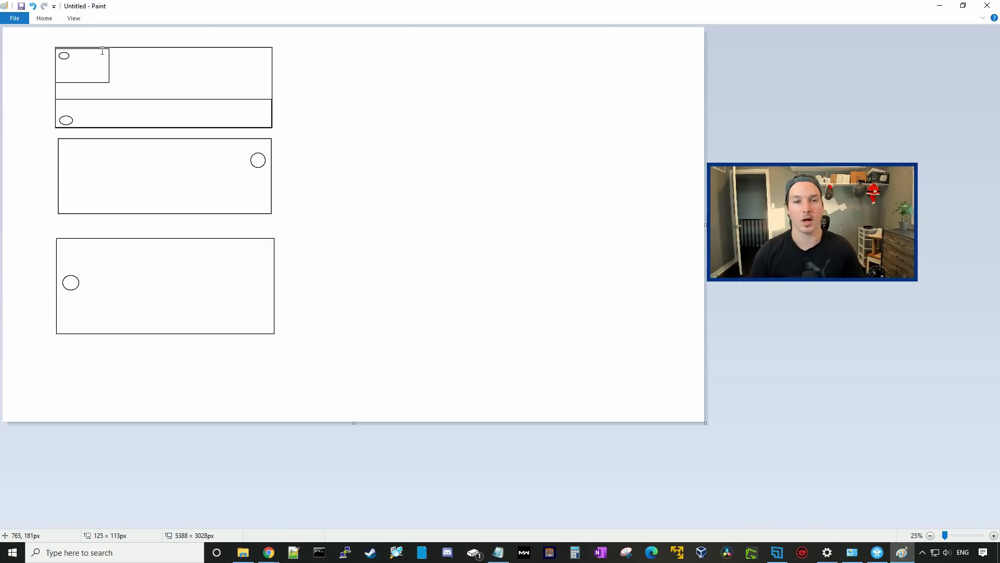
Add the text note '1,6,11' near the top of the canvas
{"action": "left_click", "coordinate": [411, 56]}
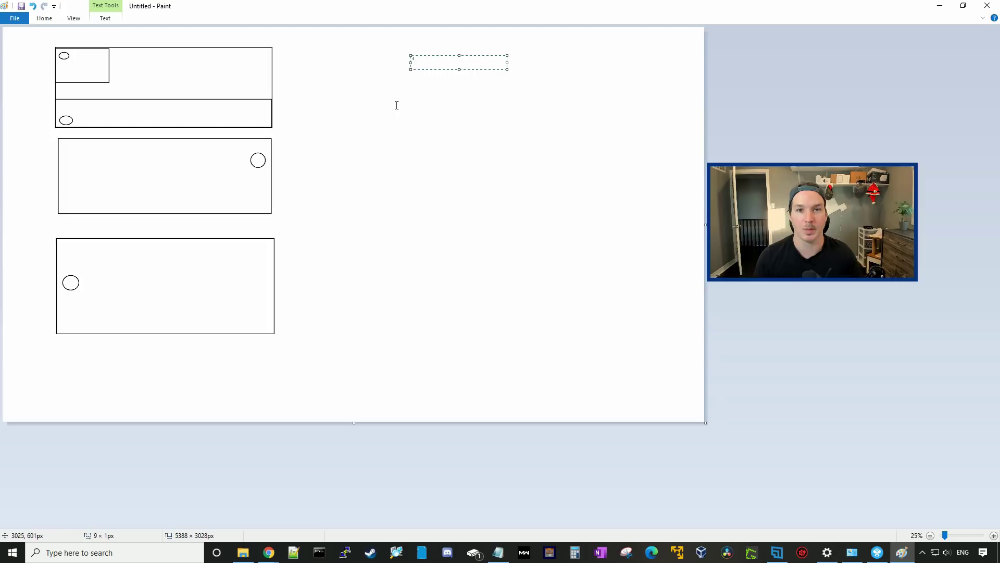
{"action": "type", "text": "1,6"}
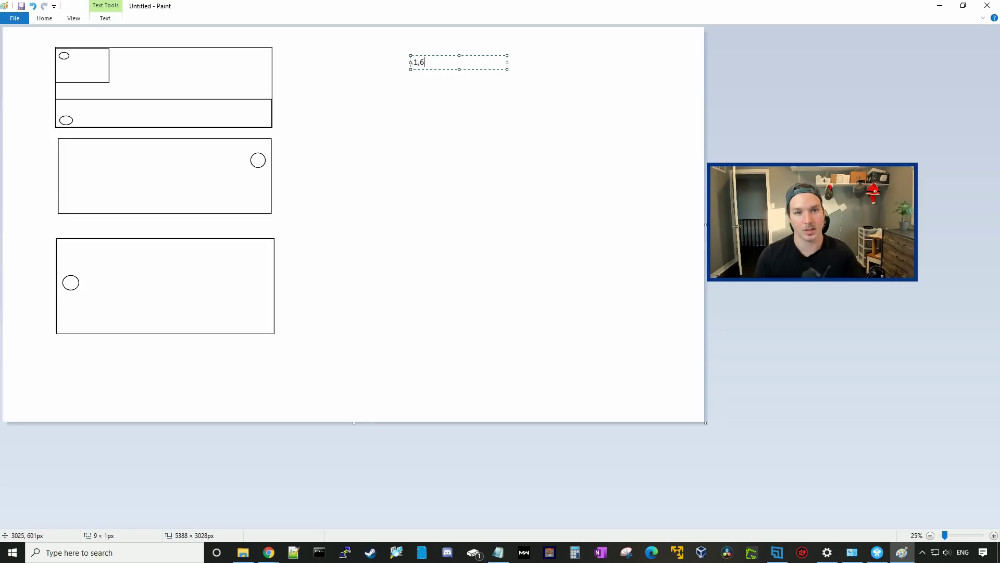
{"action": "type", "text": ",11"}
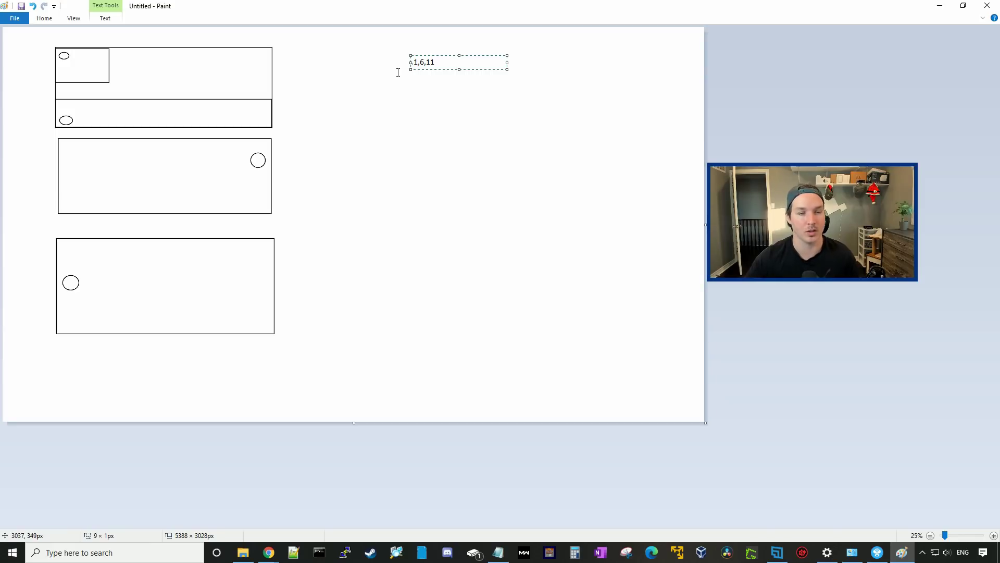
{"action": "left_click", "coordinate": [109, 83]}
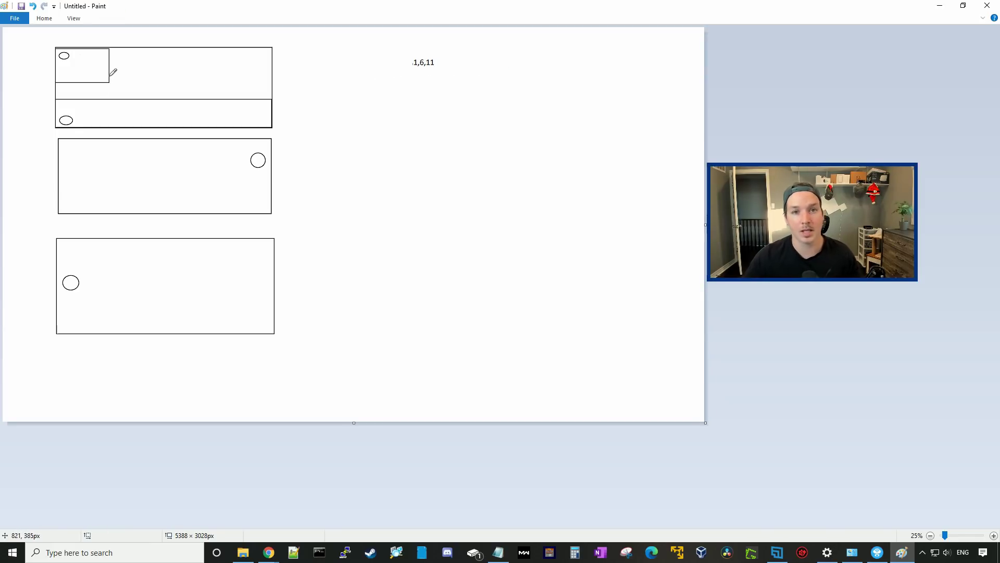
Write red channel numbers 1, 6, 11 and 1 beside the four circles
{"action": "left_click_drag", "start_coordinate": [80, 52], "coordinate": [80, 59]}
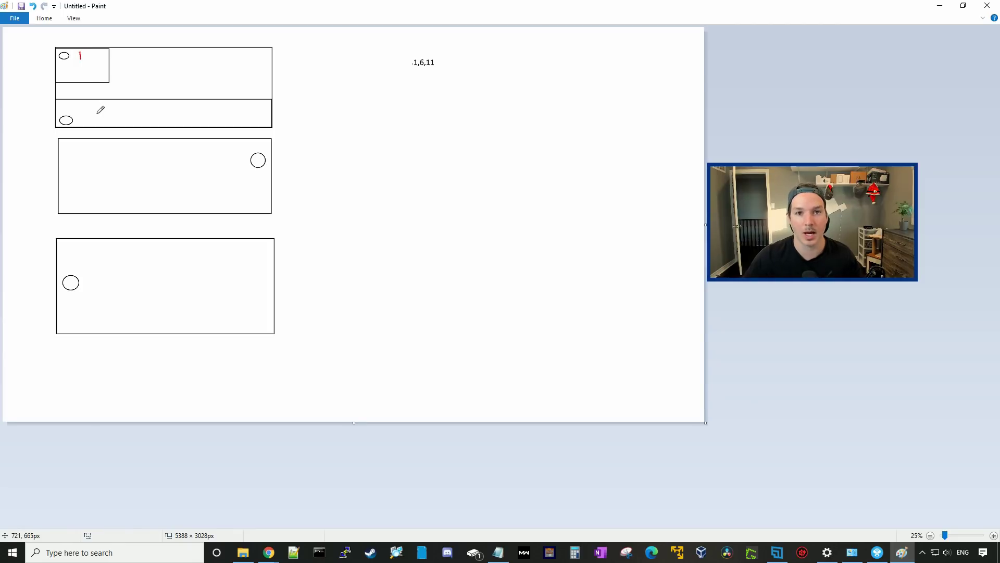
{"action": "left_click_drag", "start_coordinate": [86, 110], "coordinate": [81, 117]}
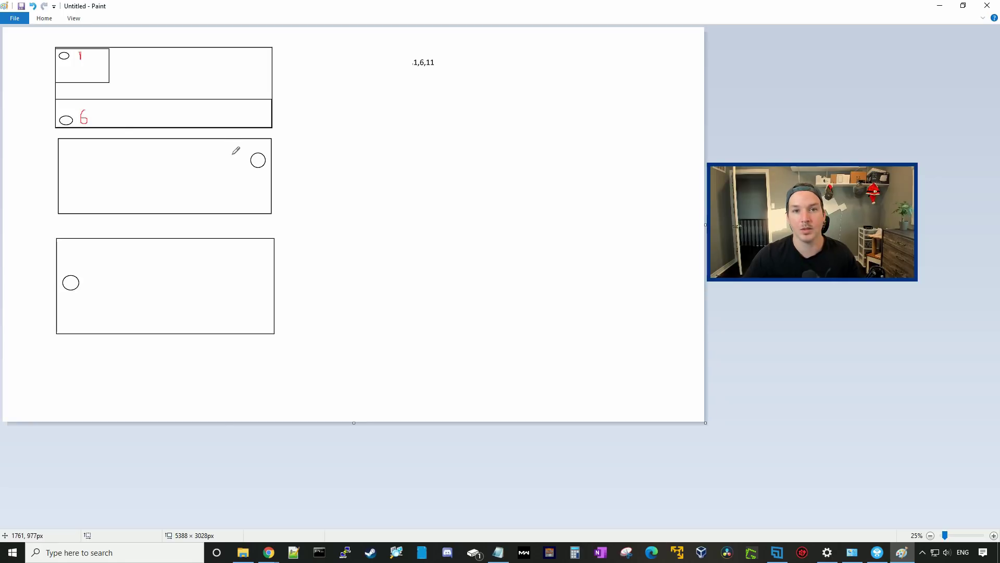
{"action": "left_click_drag", "start_coordinate": [231, 154], "coordinate": [241, 163]}
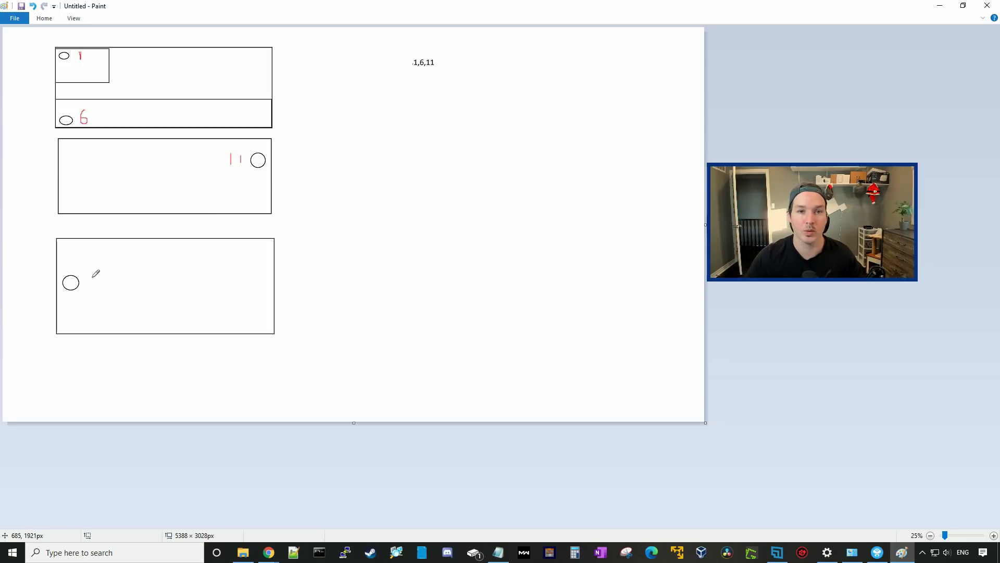
{"action": "left_click_drag", "start_coordinate": [91, 277], "coordinate": [89, 289]}
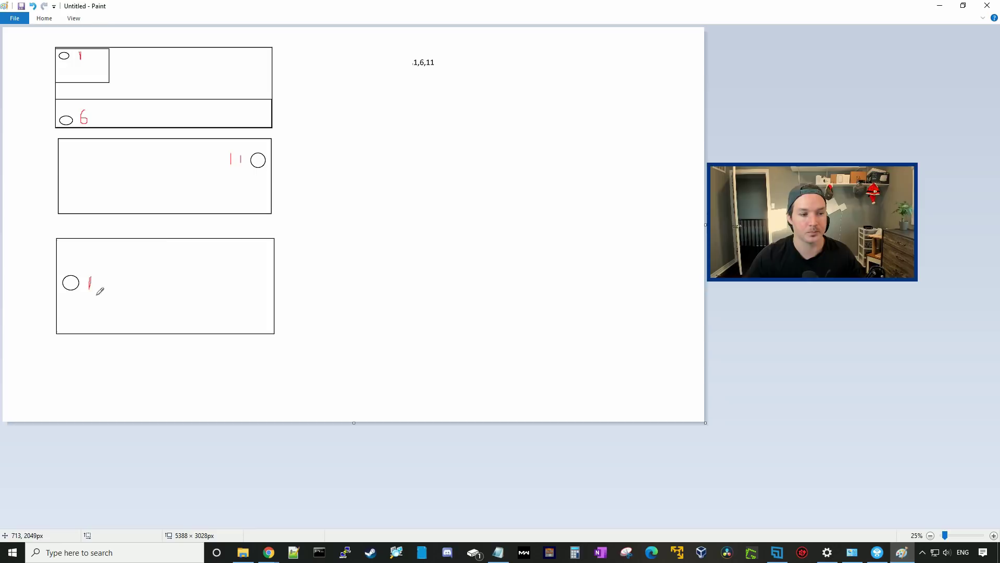
{"action": "left_click", "coordinate": [364, 82]}
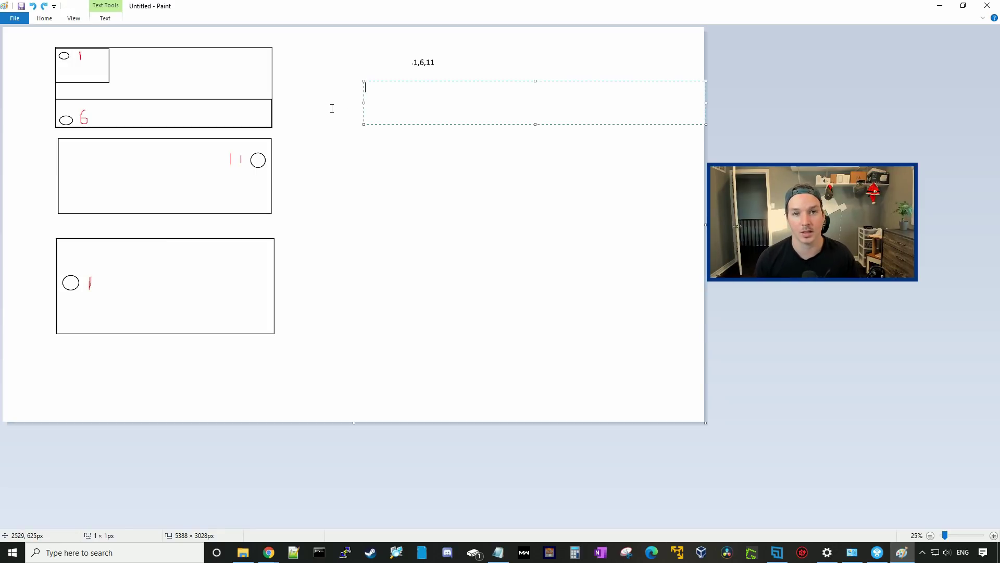
Paste the red list '36, 40, 44, 48,149,153,157,161' beneath the 1,6,11 note
{"action": "type", "text": "36, 40, 44, 48,149,153,157,161"}
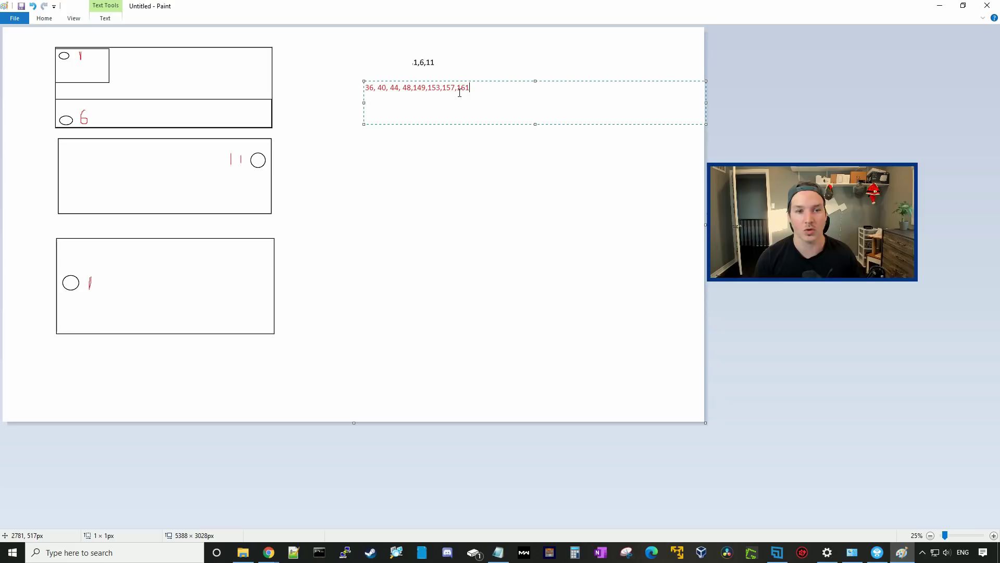
{"action": "key", "text": "Home"}
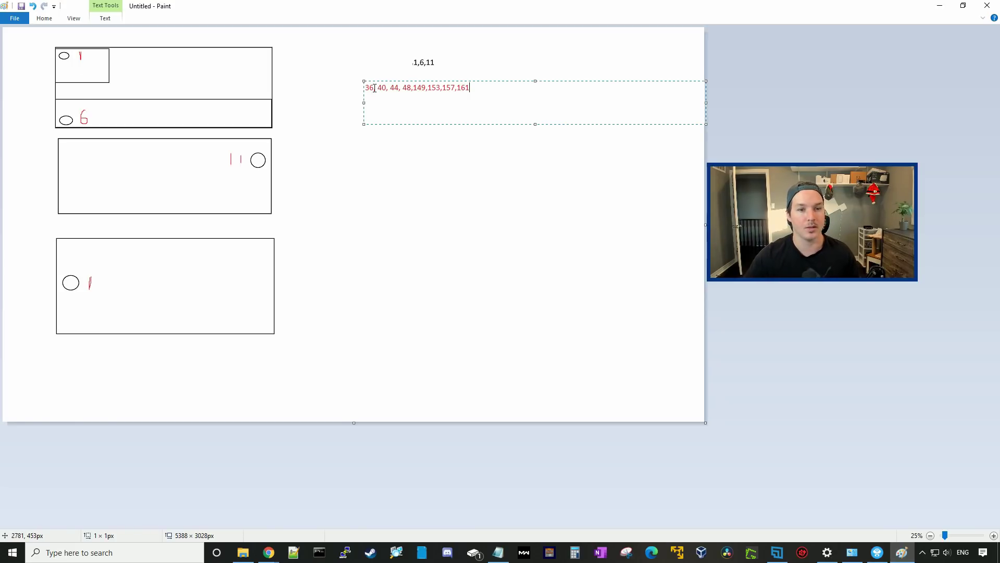
{"action": "key", "text": "Right"}
{"action": "key", "text": "shift+Right"}
Commit the channel list, then hand-write red 36, 40, 44 and 48 beside the circle labels
{"action": "left_click", "coordinate": [91, 57]}
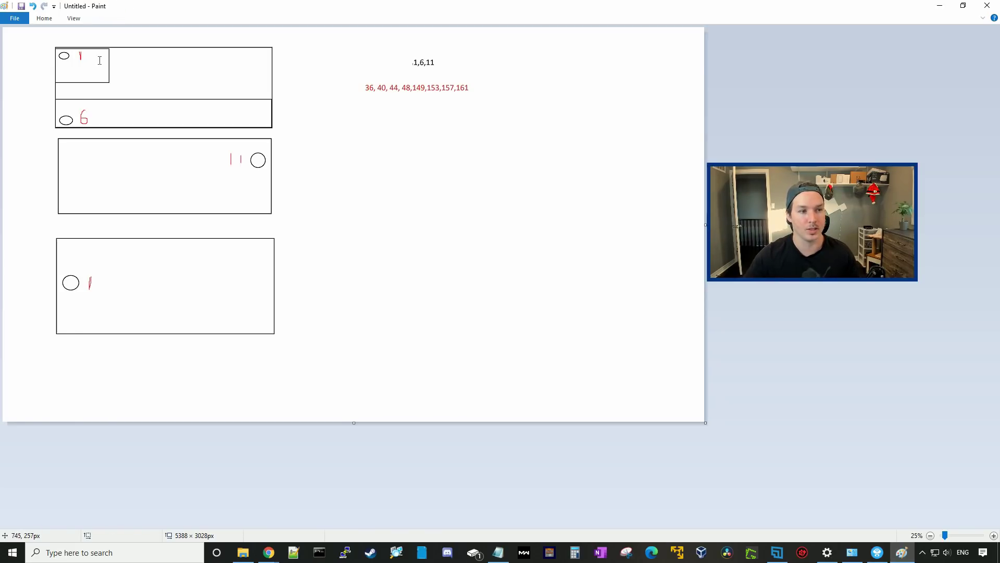
{"action": "left_click", "coordinate": [91, 57]}
{"action": "left_click", "coordinate": [48, 19]}
{"action": "left_click", "coordinate": [126, 36]}
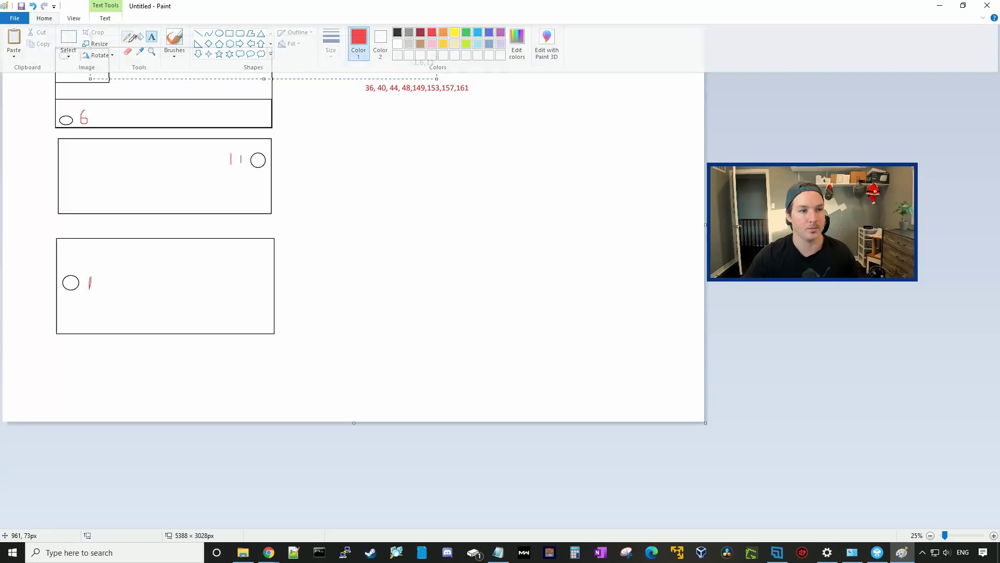
{"action": "left_click_drag", "start_coordinate": [92, 58], "coordinate": [94, 73]}
{"action": "left_click_drag", "start_coordinate": [106, 57], "coordinate": [102, 72]}
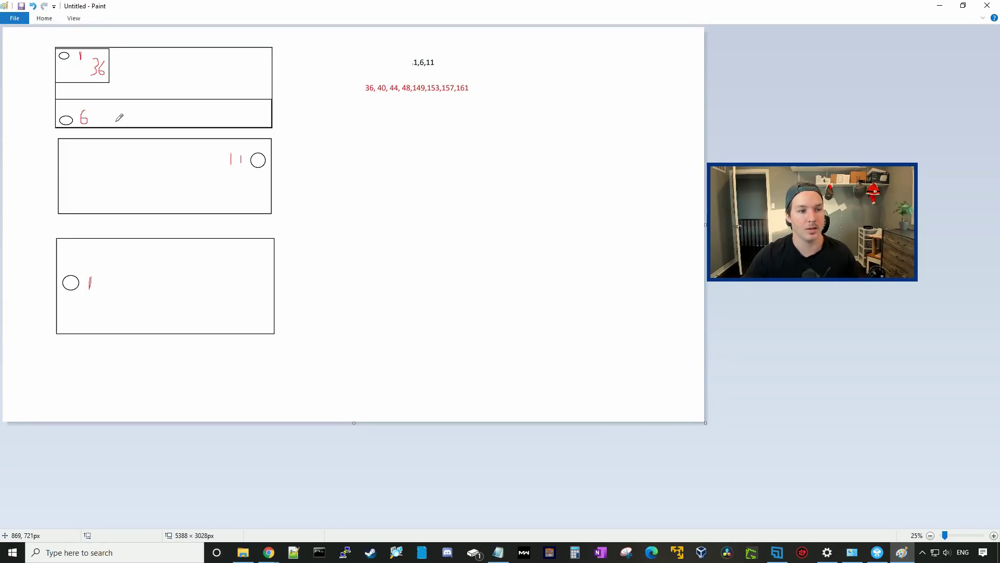
{"action": "mouse_move", "coordinate": [107, 112]}
{"action": "left_mouse_down"}
{"action": "mouse_move", "coordinate": [112, 121]}
{"action": "mouse_move", "coordinate": [119, 112]}
{"action": "left_mouse_up"}
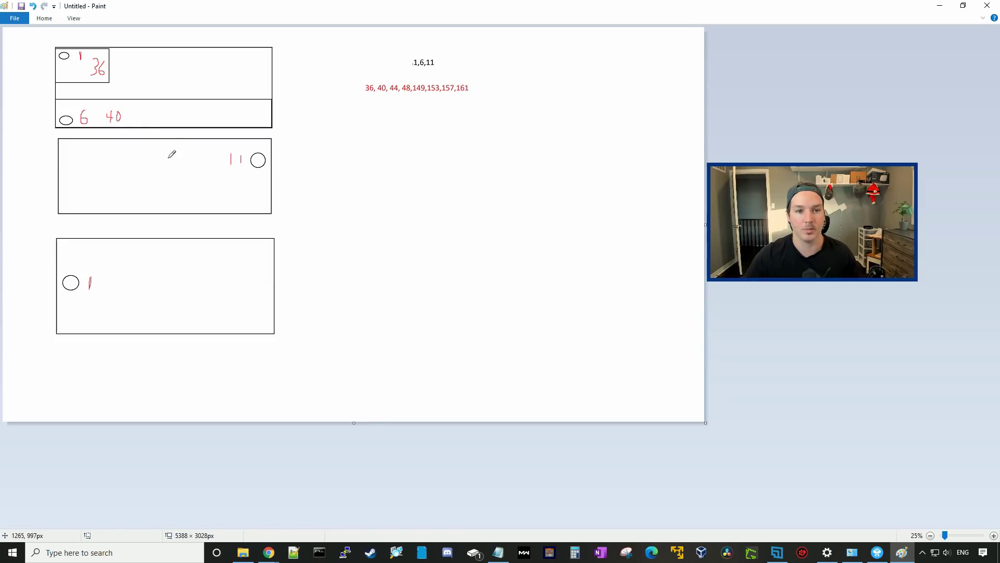
{"action": "left_click_drag", "start_coordinate": [188, 152], "coordinate": [193, 160]}
{"action": "left_click_drag", "start_coordinate": [190, 152], "coordinate": [195, 165]}
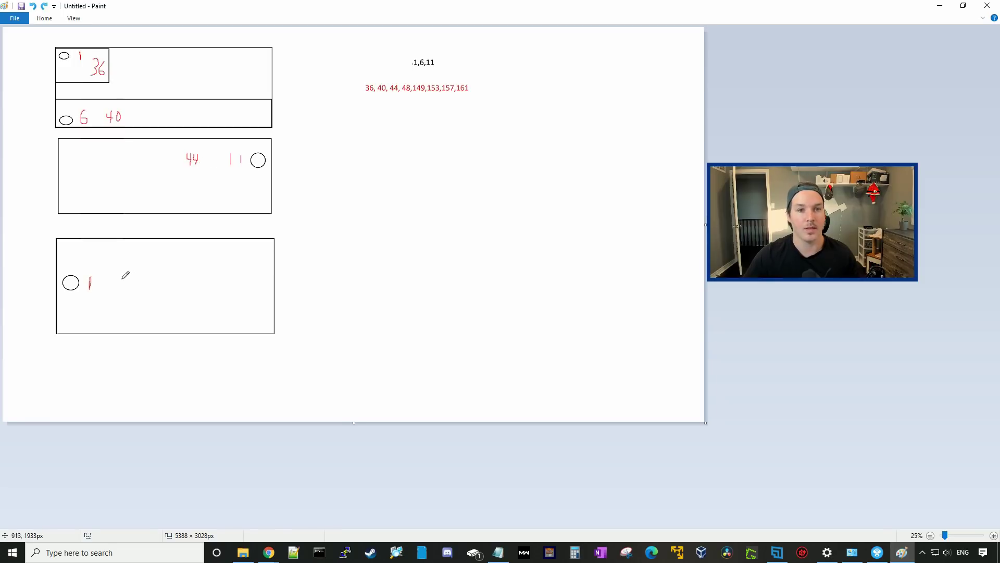
{"action": "mouse_move", "coordinate": [112, 276]}
{"action": "left_mouse_down"}
{"action": "mouse_move", "coordinate": [114, 288]}
{"action": "mouse_move", "coordinate": [127, 284]}
{"action": "left_mouse_up"}
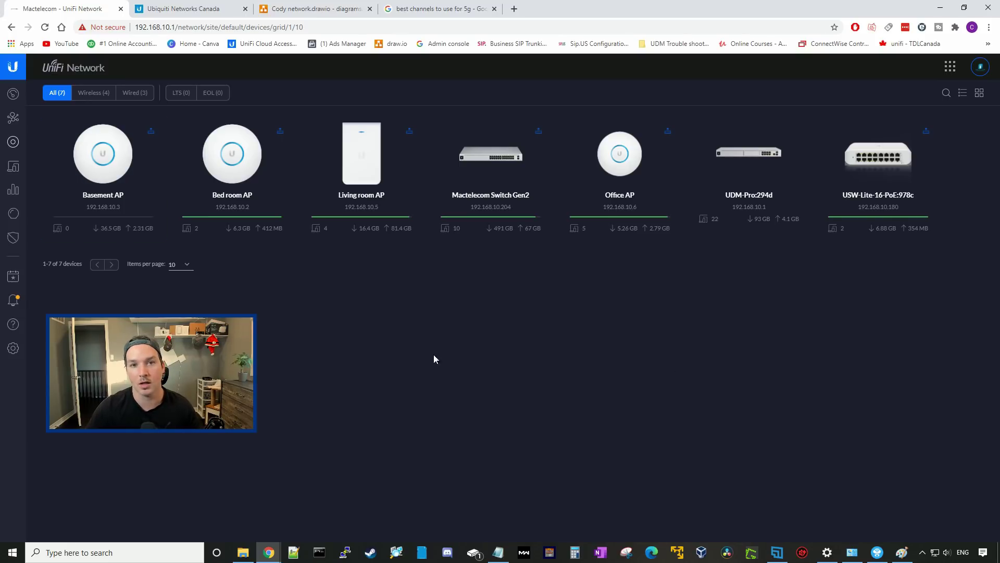
Open the Office AP's radio config and check the 2.4GHz VHT20 and 5GHz VHT40 channel widths
{"action": "left_click", "coordinate": [619, 187]}
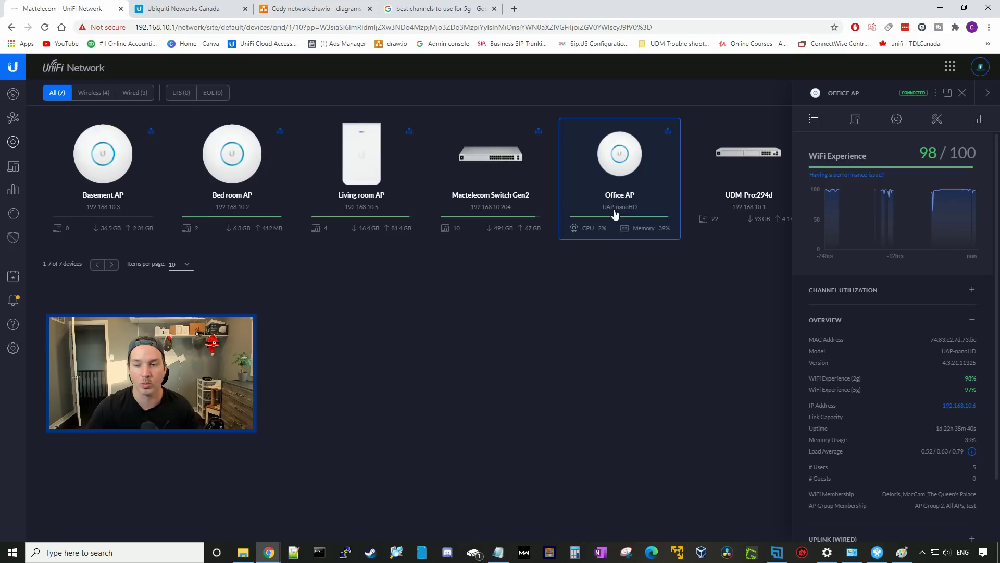
{"action": "left_click", "coordinate": [897, 119]}
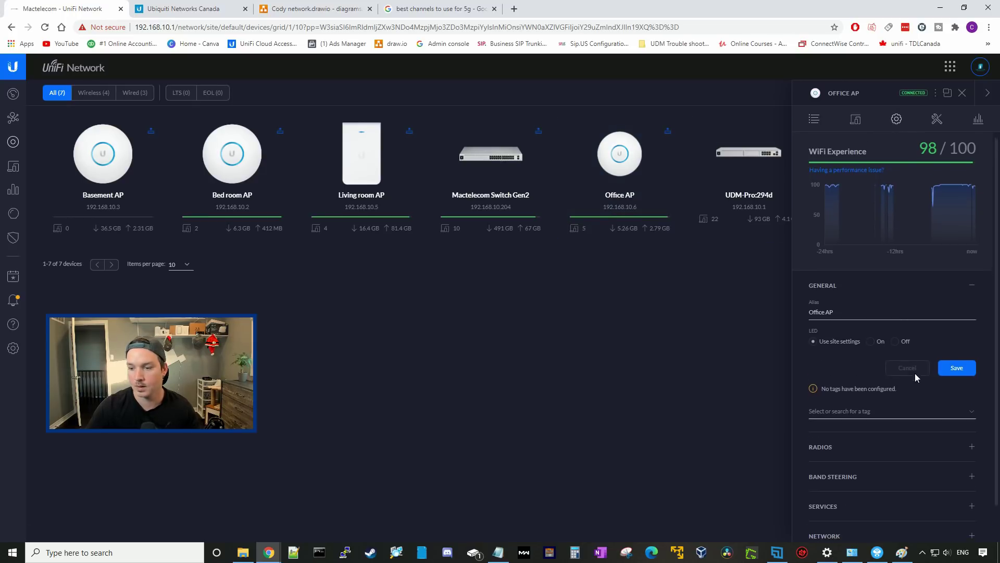
{"action": "scroll", "coordinate": [915, 373], "scroll_direction": "down", "scroll_amount": 1}
{"action": "left_click", "coordinate": [934, 407]}
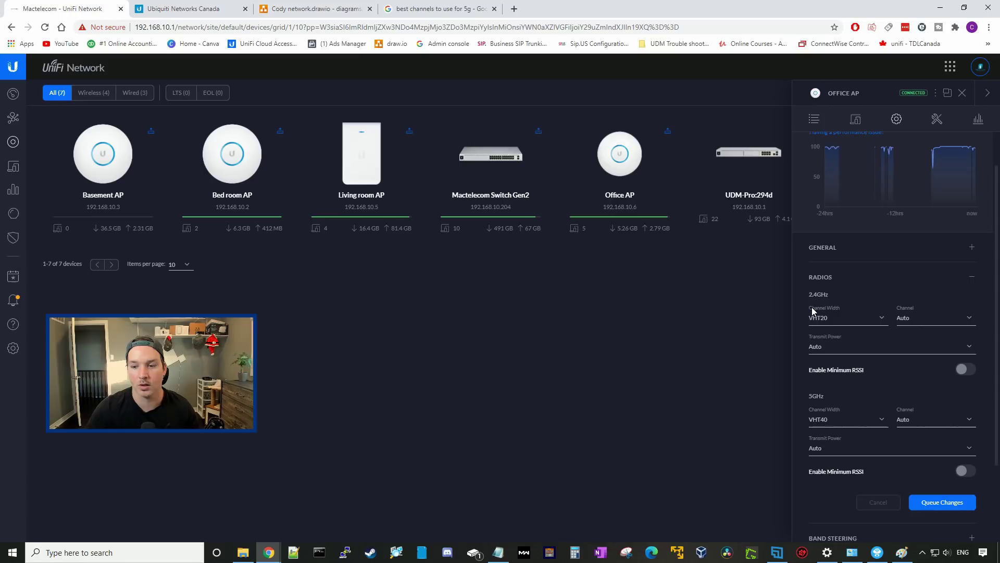
{"action": "left_click", "coordinate": [829, 322]}
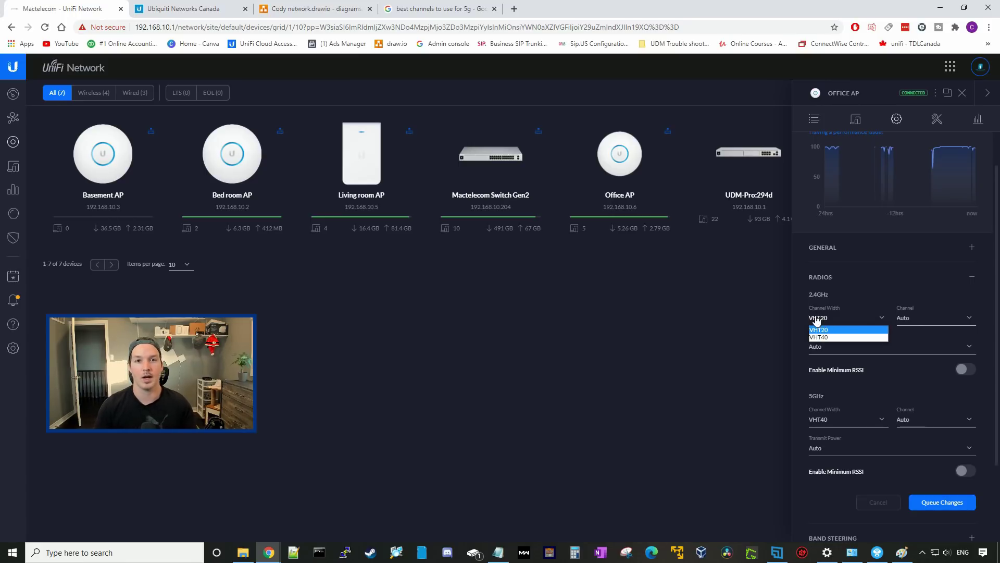
{"action": "scroll", "coordinate": [831, 403], "scroll_direction": "up", "scroll_amount": 1}
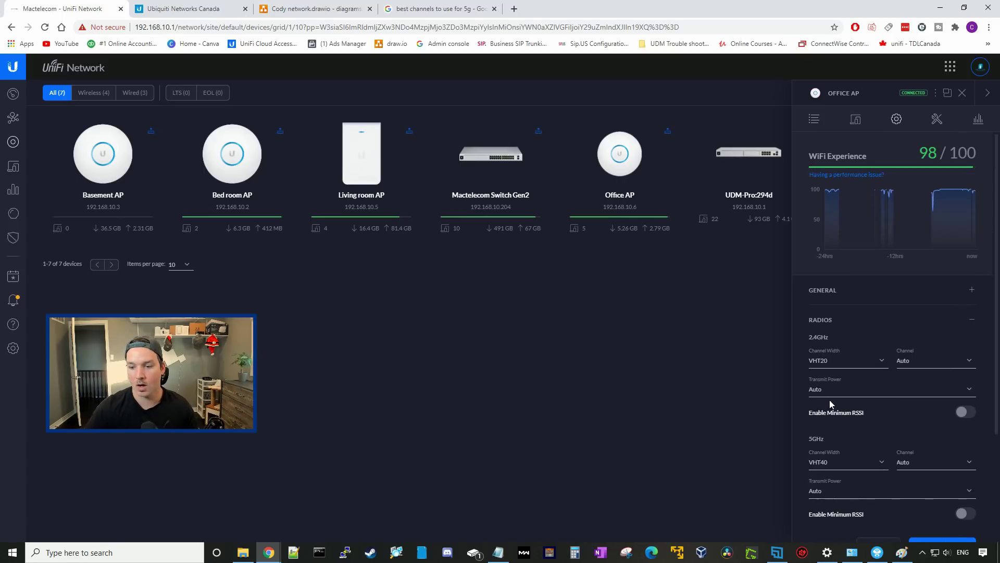
{"action": "scroll", "coordinate": [821, 446], "scroll_direction": "down", "scroll_amount": 1}
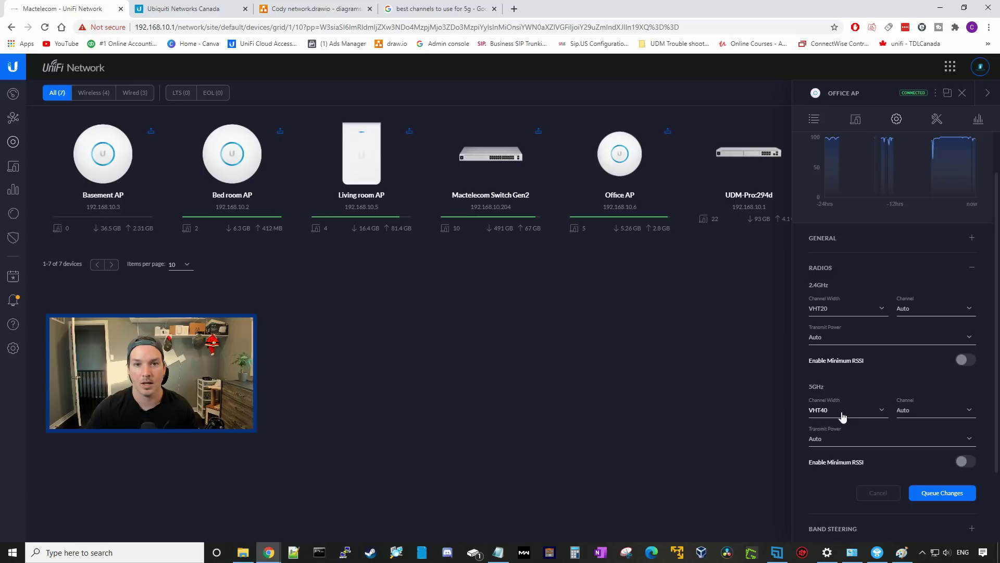
{"action": "left_click", "coordinate": [841, 410]}
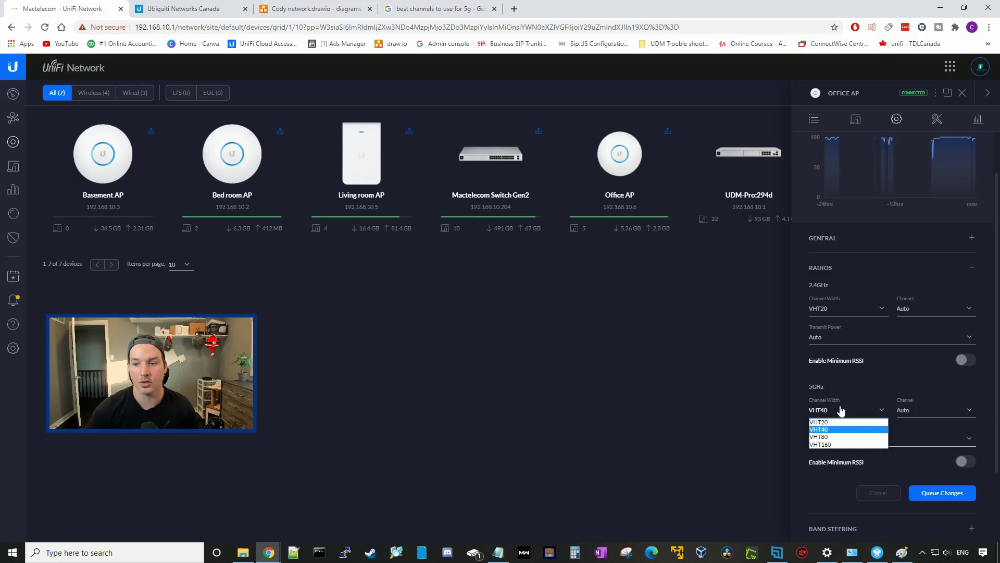
{"action": "scroll", "coordinate": [860, 341], "scroll_direction": "up", "scroll_amount": 1}
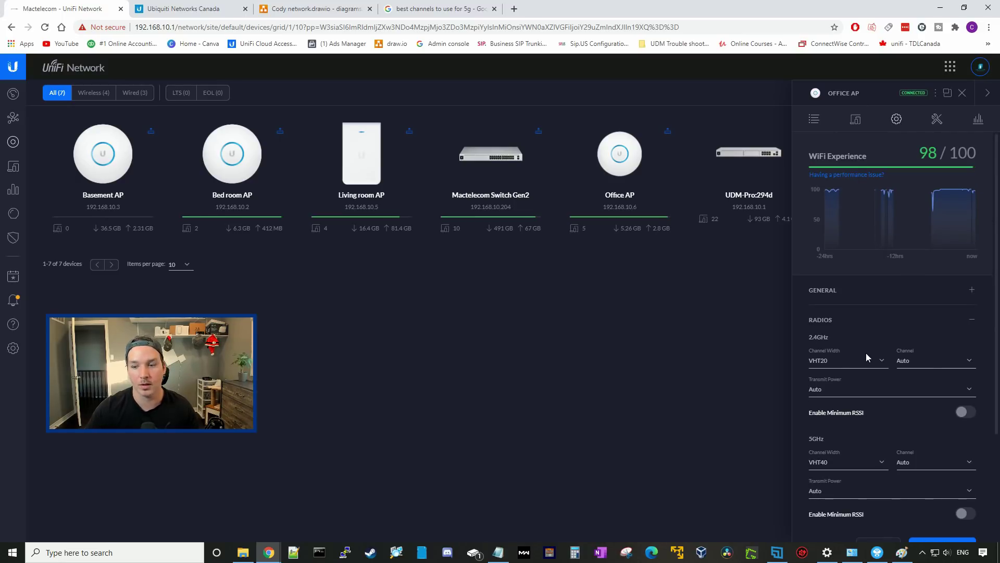
Set the Office AP's 2.4GHz radio to channel 1 at Low transmit power
{"action": "left_click", "coordinate": [921, 365]}
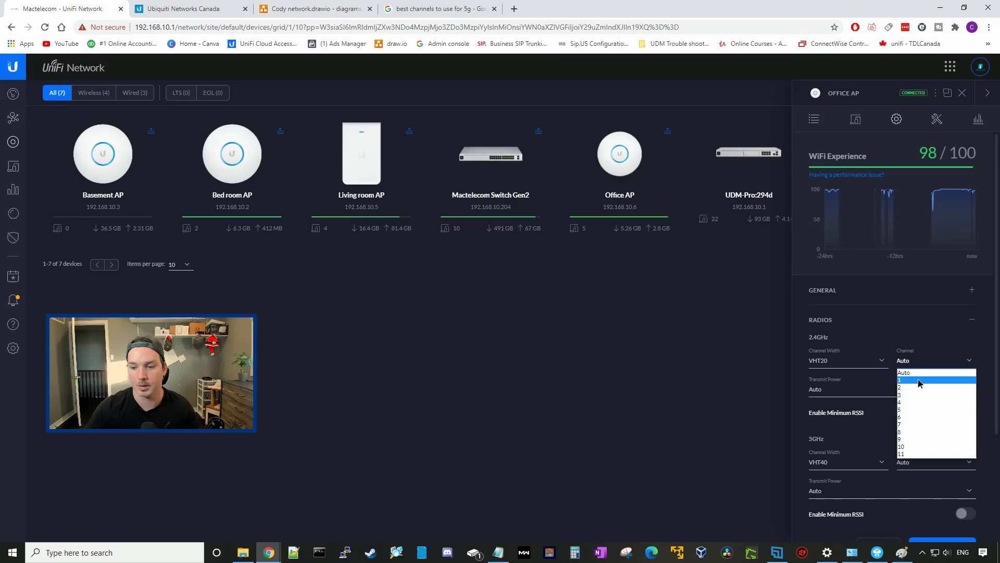
{"action": "left_click", "coordinate": [920, 382]}
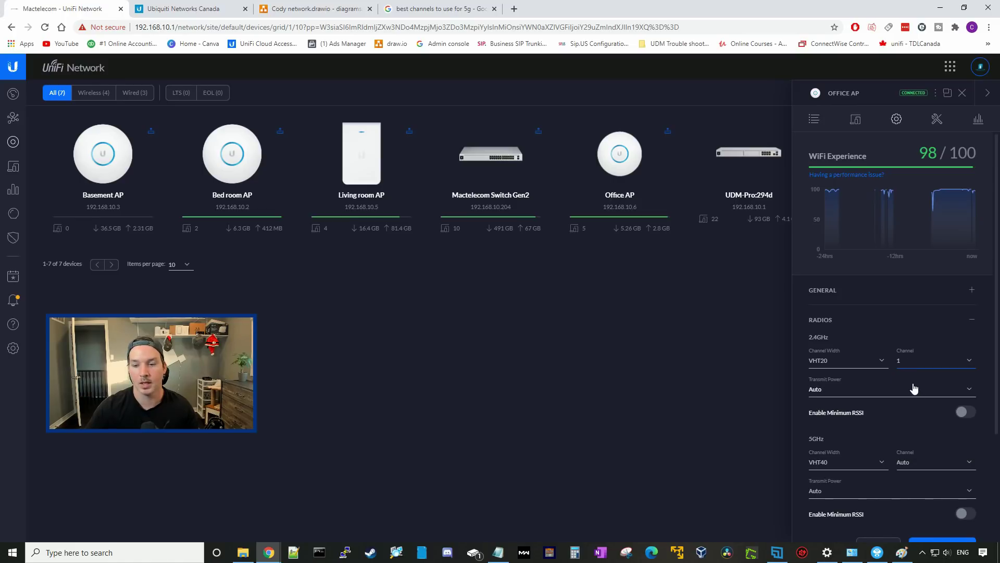
{"action": "left_click", "coordinate": [881, 394]}
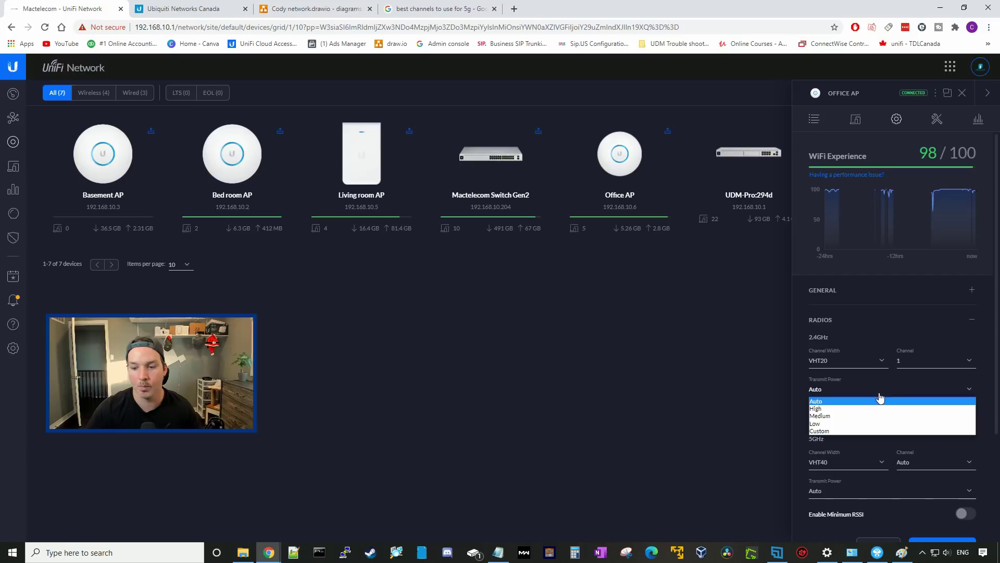
{"action": "left_click", "coordinate": [873, 423]}
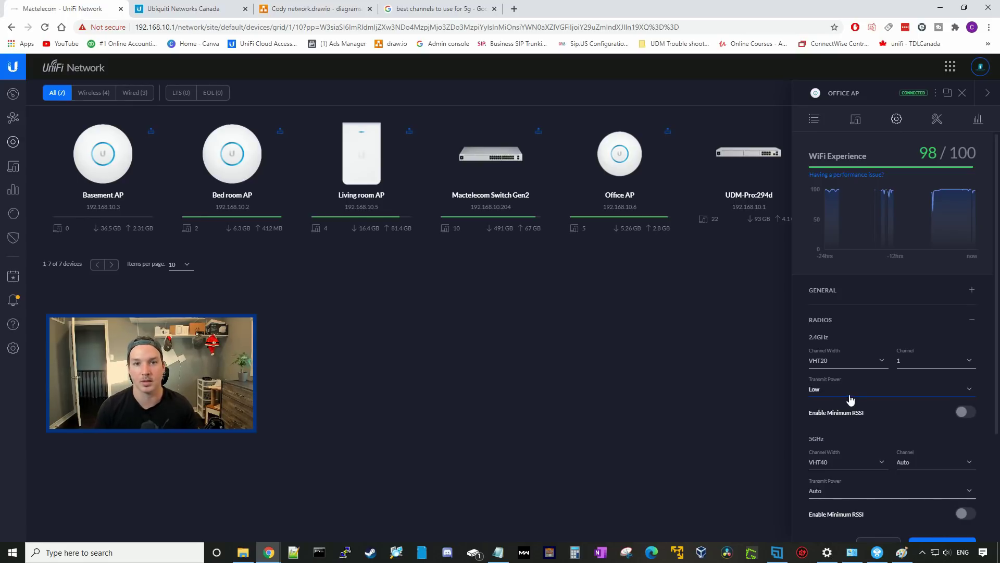
Set the 5GHz radio to channel 36, then queue and apply the changes
{"action": "scroll", "coordinate": [857, 385], "scroll_direction": "down", "scroll_amount": 2}
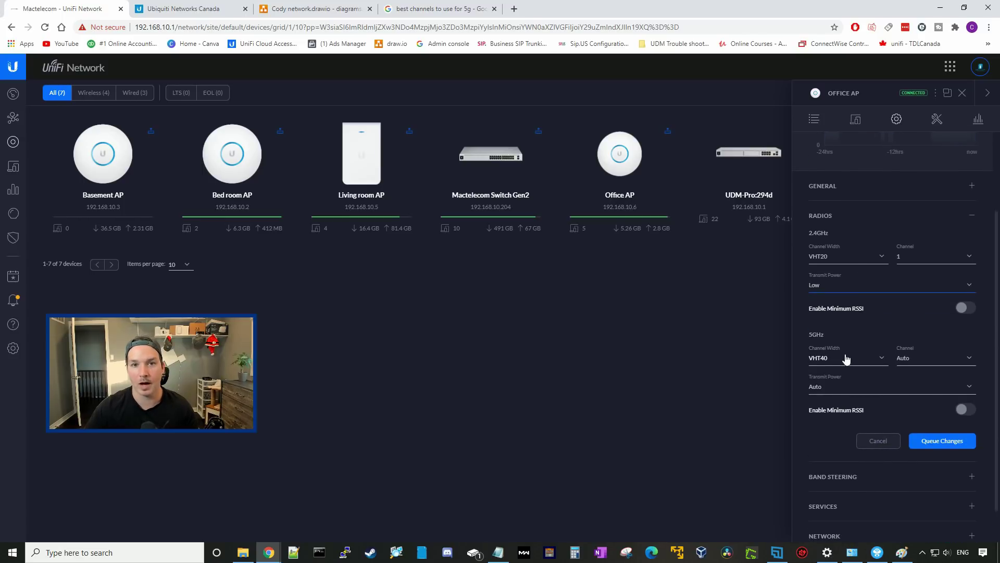
{"action": "left_click", "coordinate": [910, 361]}
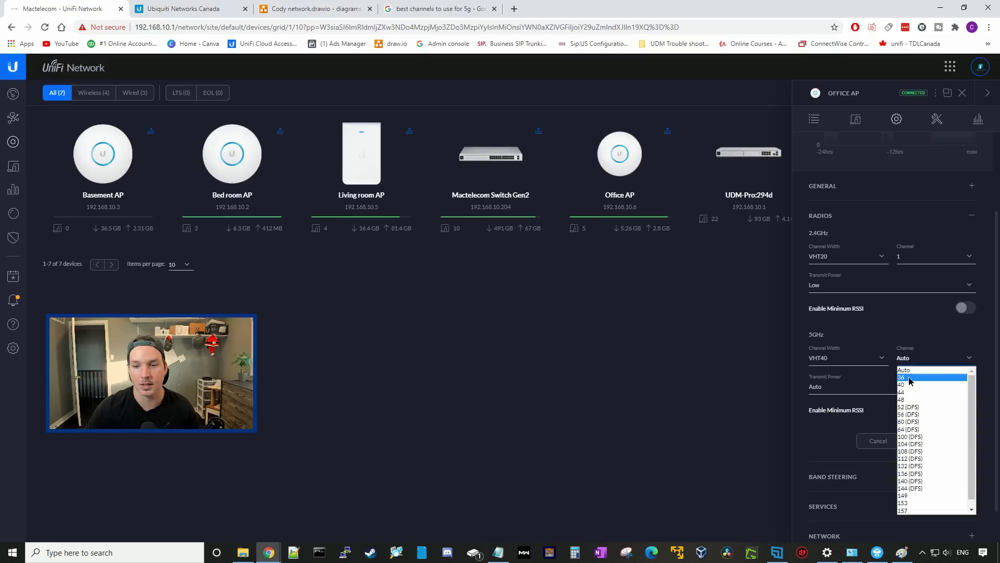
{"action": "left_click", "coordinate": [909, 377]}
{"action": "left_click", "coordinate": [950, 444]}
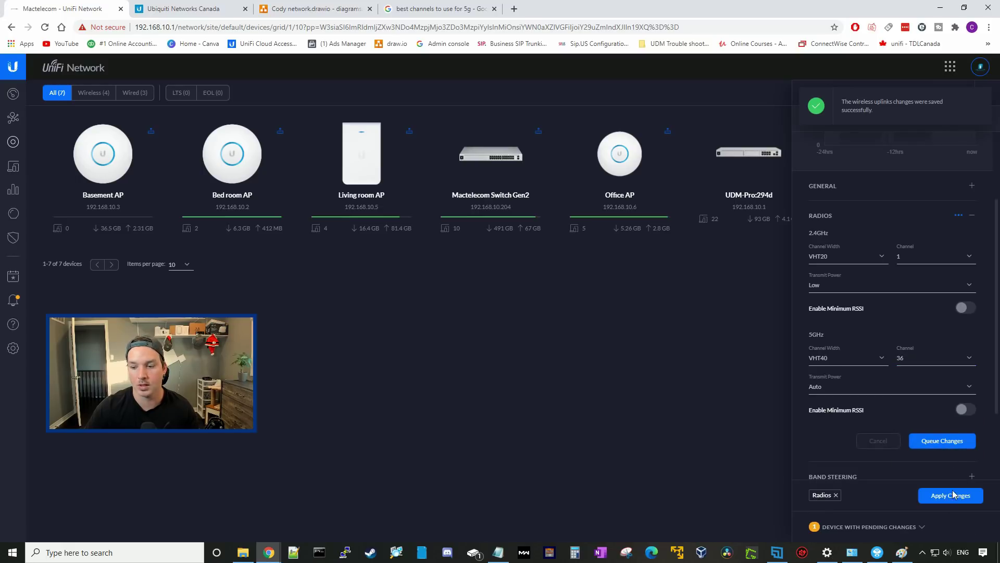
{"action": "left_click", "coordinate": [956, 497]}
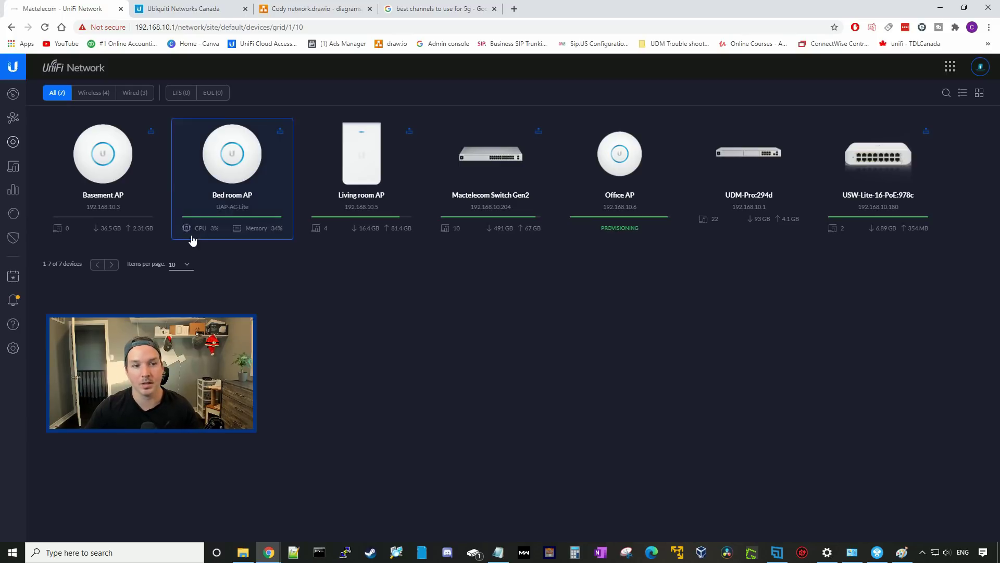
Set the Bed room AP's 2.4GHz radio to channel 6 at Low transmit power
{"action": "left_click", "coordinate": [218, 156]}
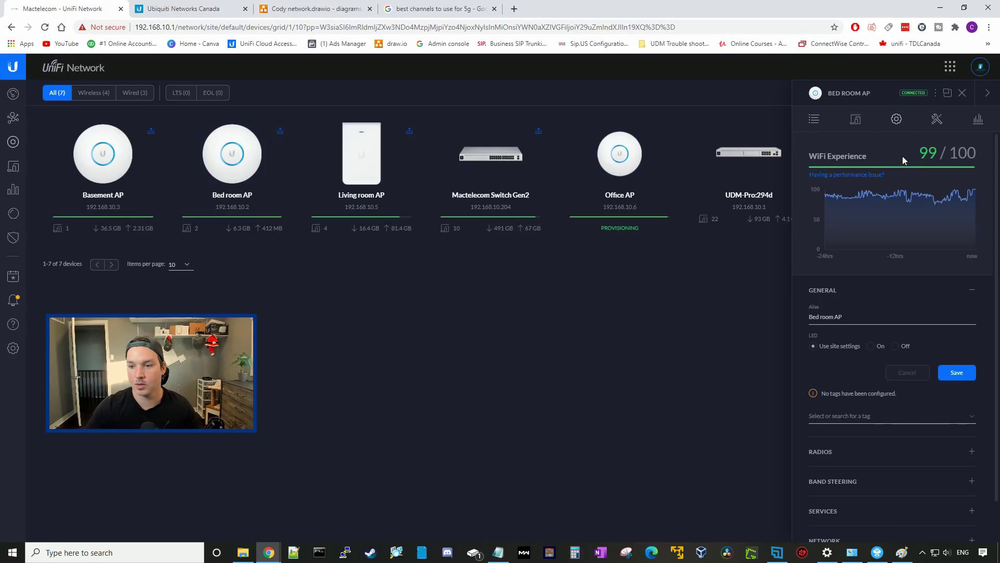
{"action": "left_click", "coordinate": [916, 451]}
{"action": "left_click", "coordinate": [932, 368]}
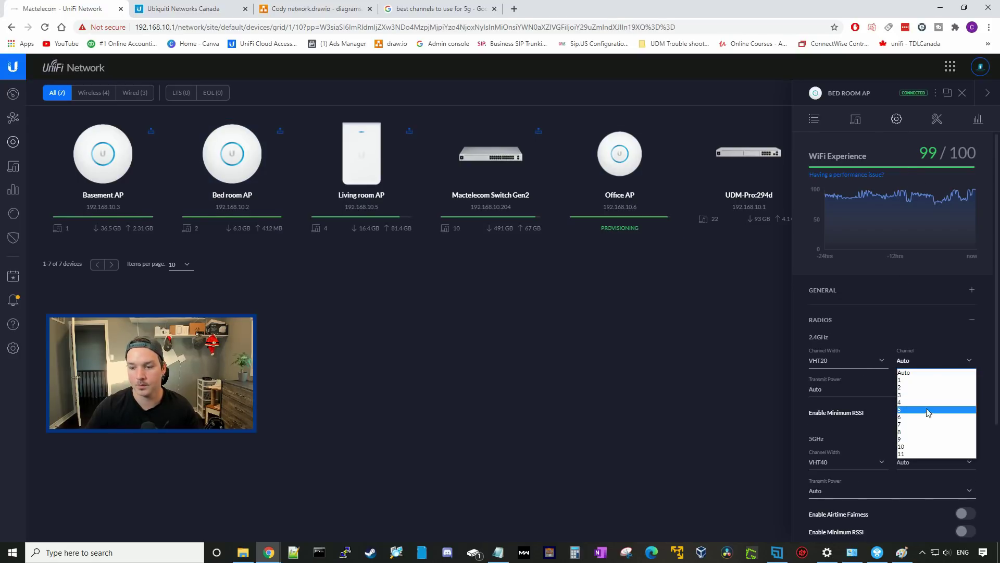
{"action": "left_click", "coordinate": [916, 417]}
{"action": "left_click", "coordinate": [844, 391]}
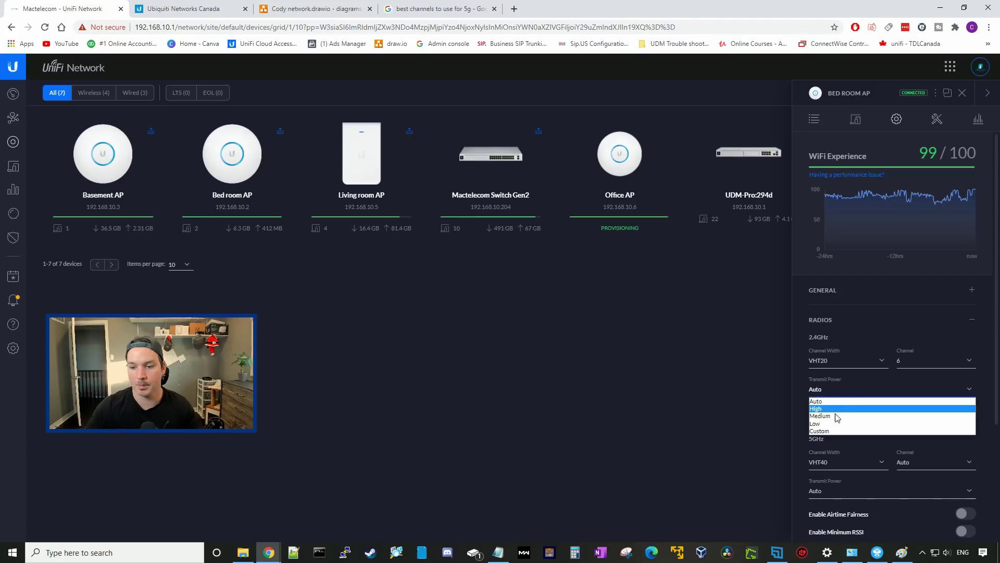
{"action": "left_click", "coordinate": [835, 424]}
Set the Bed room AP's 5GHz channel to 40 and apply the queued changes
{"action": "scroll", "coordinate": [833, 386], "scroll_direction": "down", "scroll_amount": 2}
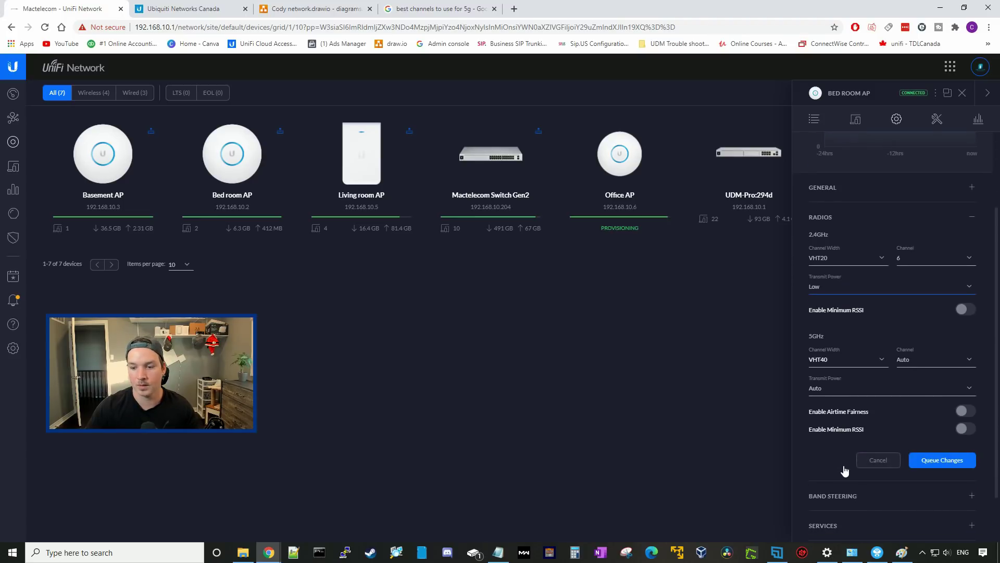
{"action": "left_click", "coordinate": [926, 358]}
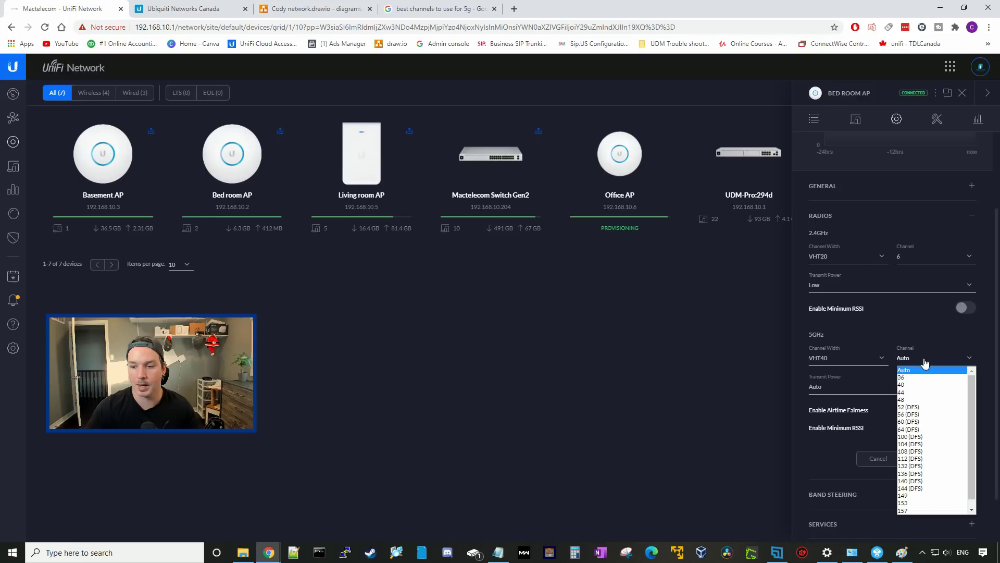
{"action": "left_click", "coordinate": [920, 388]}
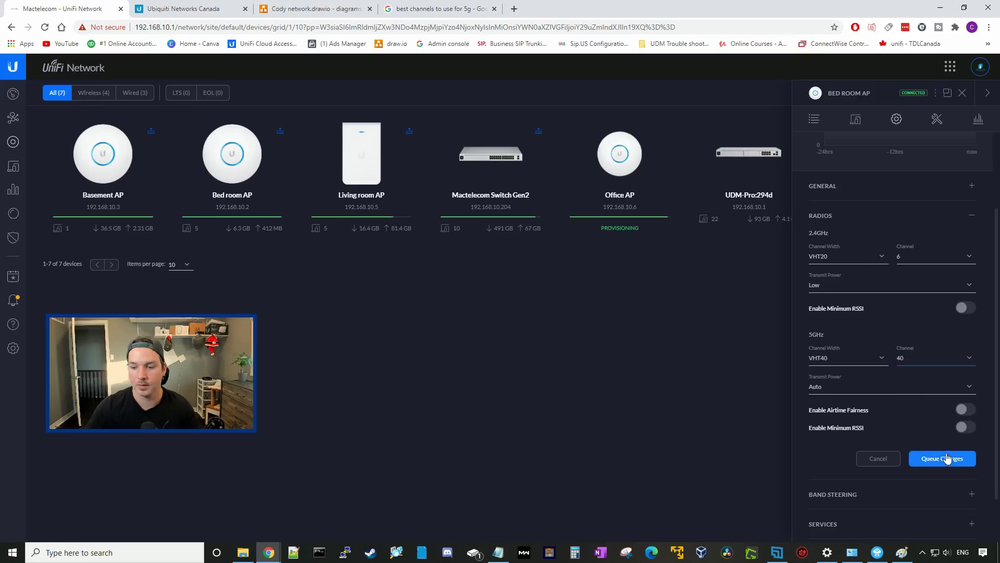
{"action": "left_click", "coordinate": [947, 458]}
{"action": "left_click", "coordinate": [949, 495]}
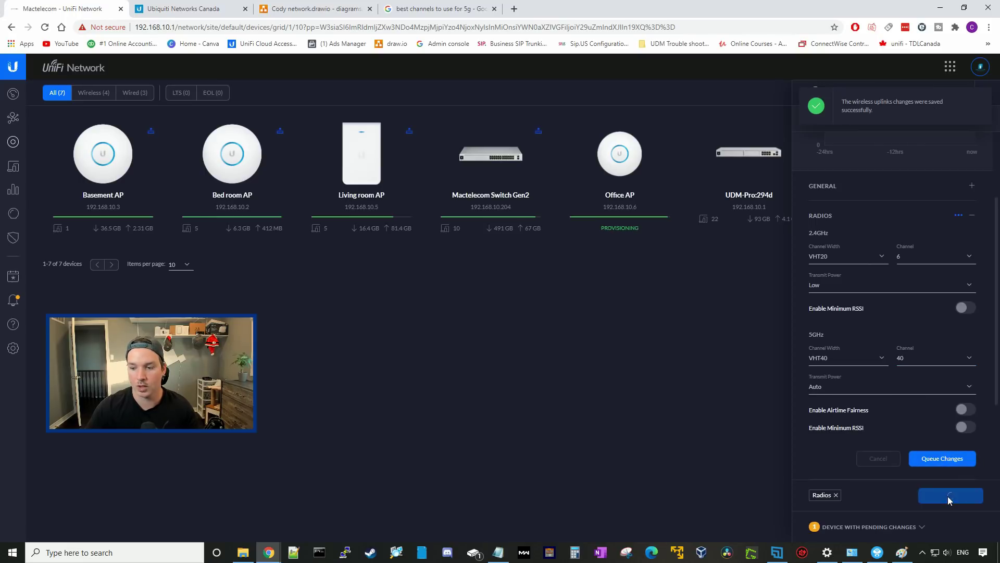
Bring up the Living room AP's radio settings
{"action": "left_click", "coordinate": [384, 195]}
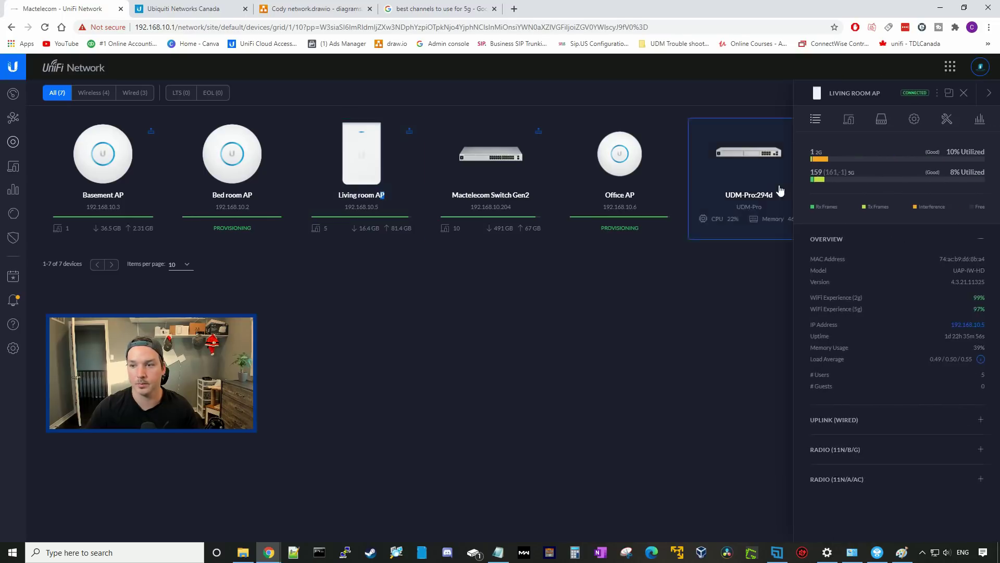
{"action": "left_click", "coordinate": [912, 119]}
{"action": "left_click", "coordinate": [933, 410]}
Set the Living room AP to 2.4GHz channel 11 at Low power and 5GHz channel 44
{"action": "left_click", "coordinate": [912, 311]}
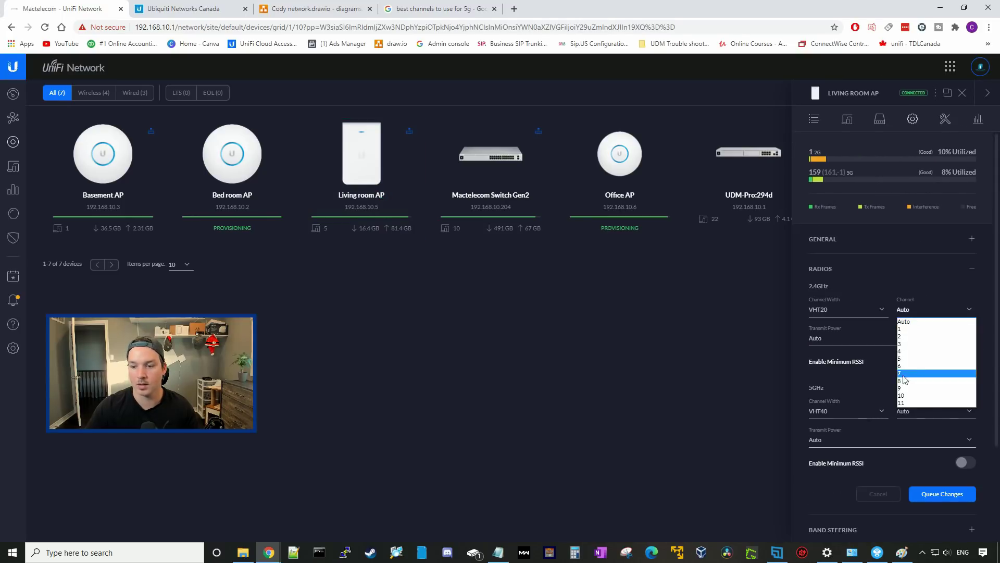
{"action": "left_click", "coordinate": [904, 403]}
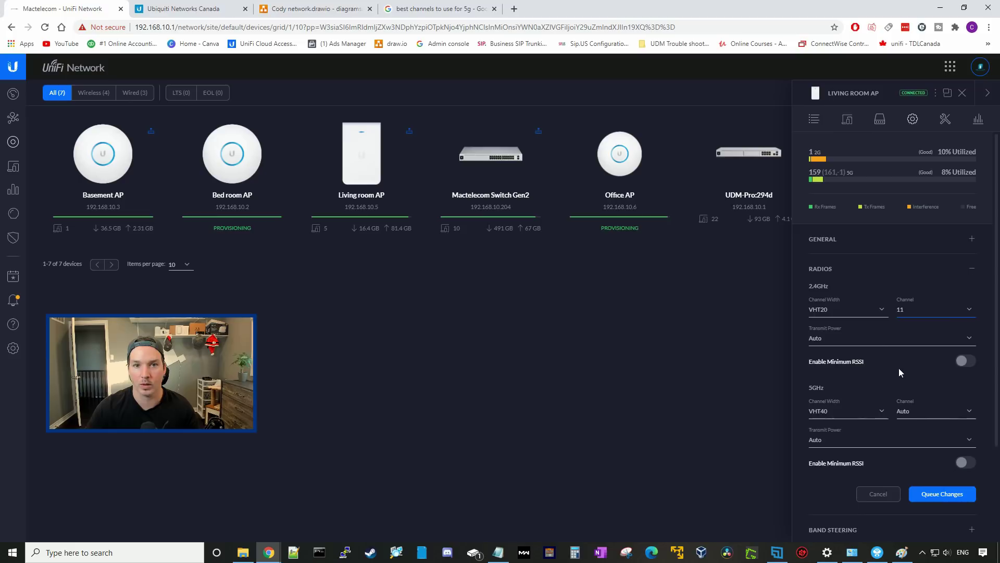
{"action": "left_click", "coordinate": [861, 338]}
{"action": "left_click", "coordinate": [847, 352]}
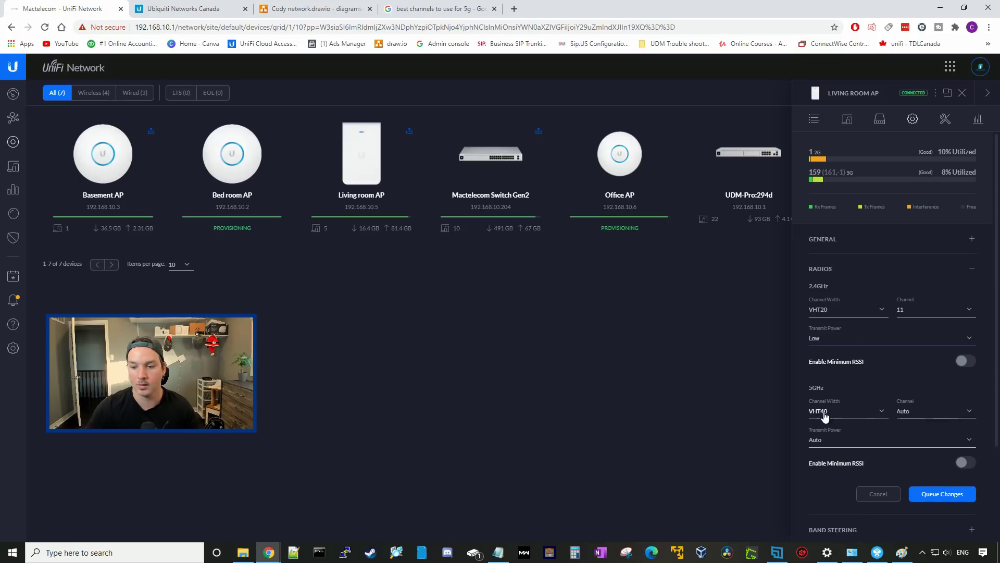
{"action": "left_click", "coordinate": [917, 416]}
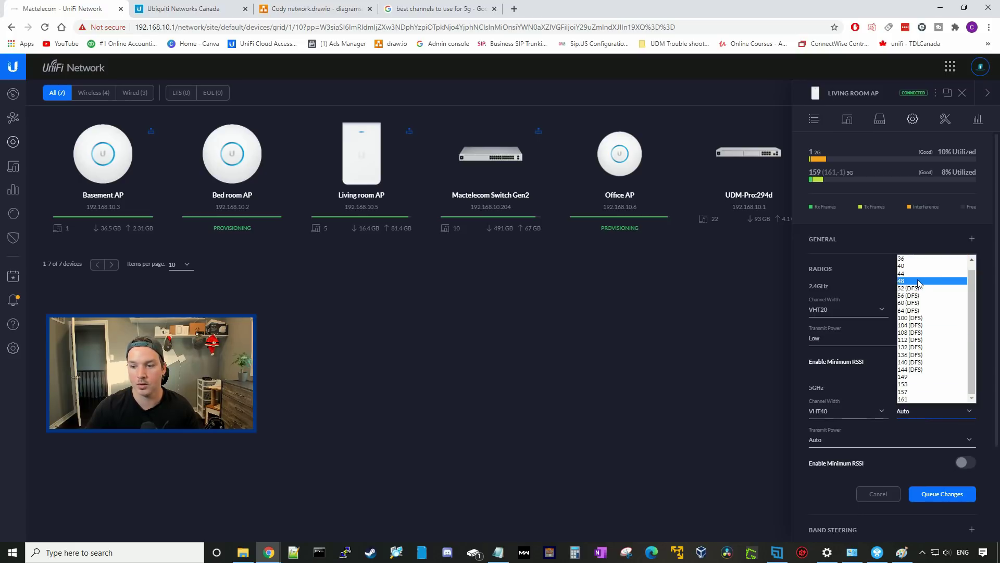
{"action": "left_click", "coordinate": [913, 281]}
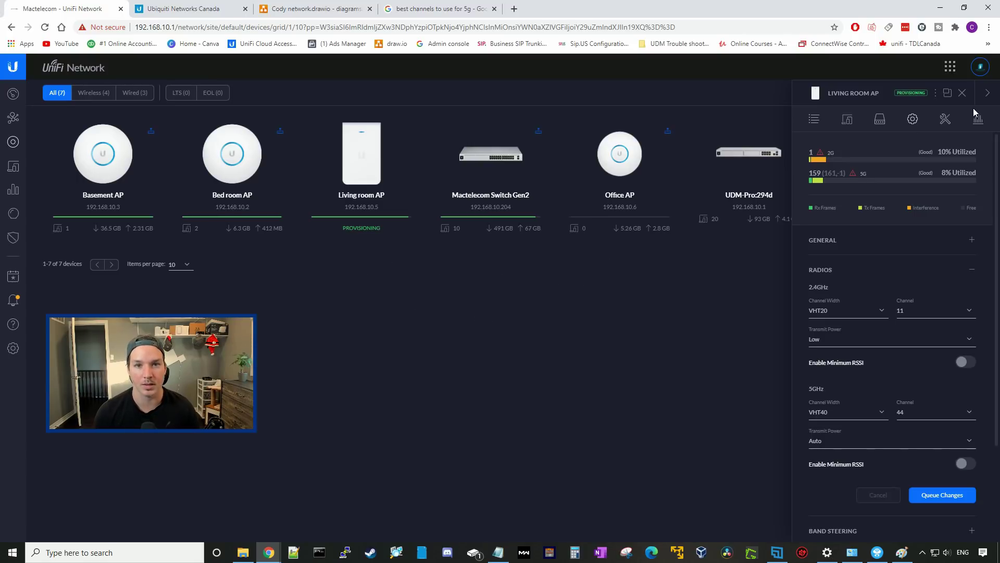
Leave the Living room AP and bring up the Basement AP's radio settings
{"action": "left_click", "coordinate": [962, 93]}
{"action": "left_click", "coordinate": [122, 177]}
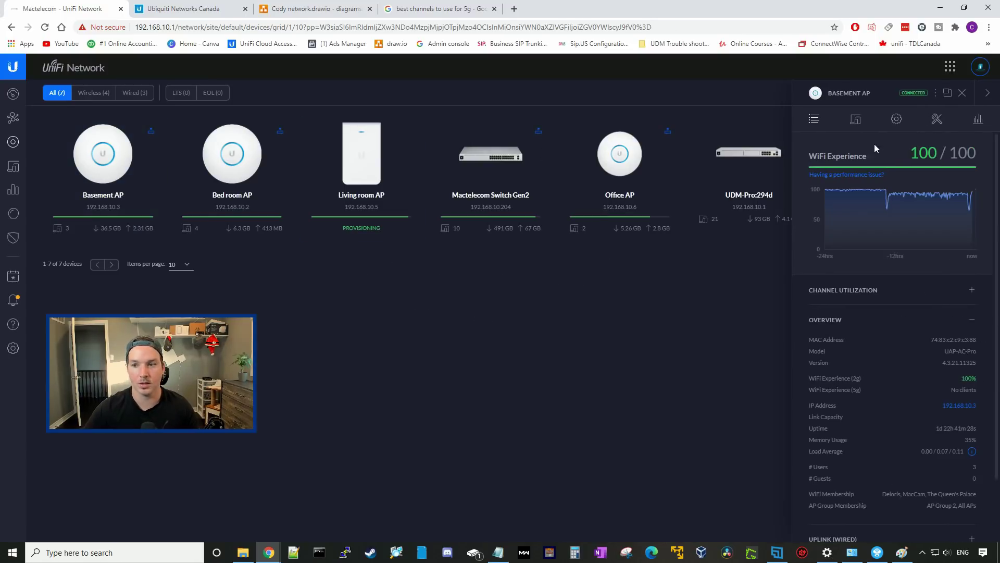
{"action": "left_click", "coordinate": [900, 126]}
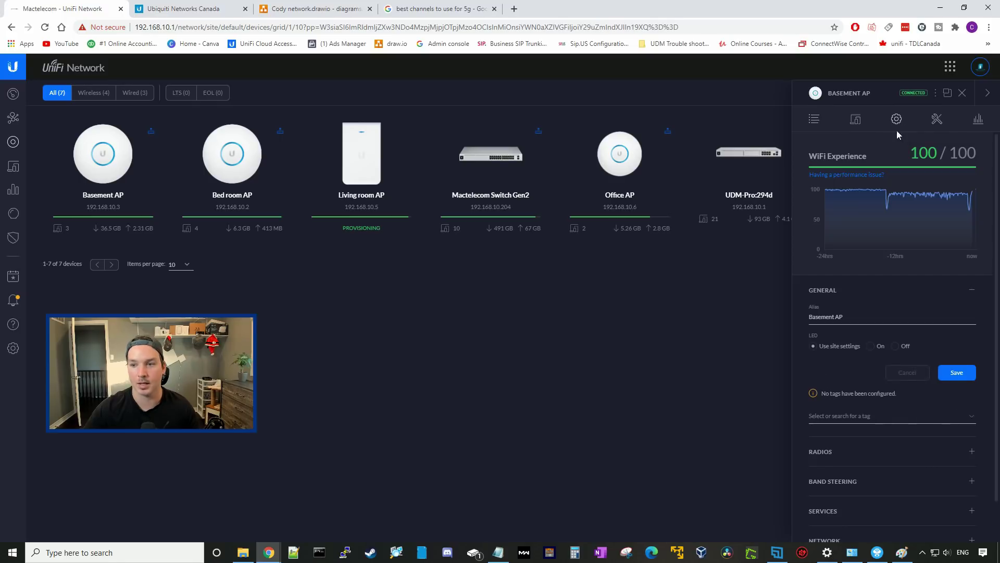
{"action": "scroll", "coordinate": [920, 374], "scroll_direction": "down", "scroll_amount": 2}
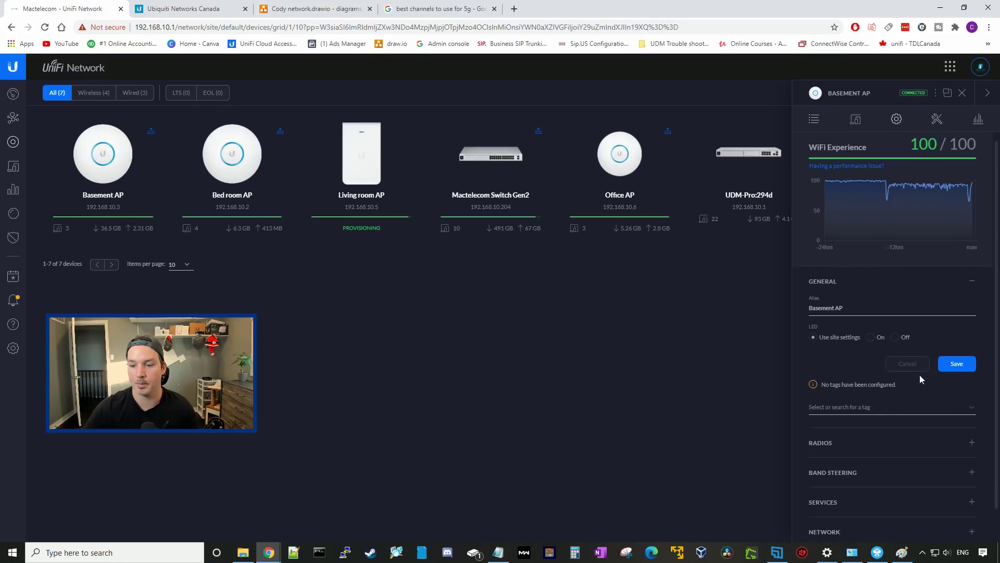
{"action": "left_click", "coordinate": [962, 407]}
Set the Basement AP to 2.4GHz channel 1 at Low power and 5GHz channel 48
{"action": "left_click", "coordinate": [925, 318]}
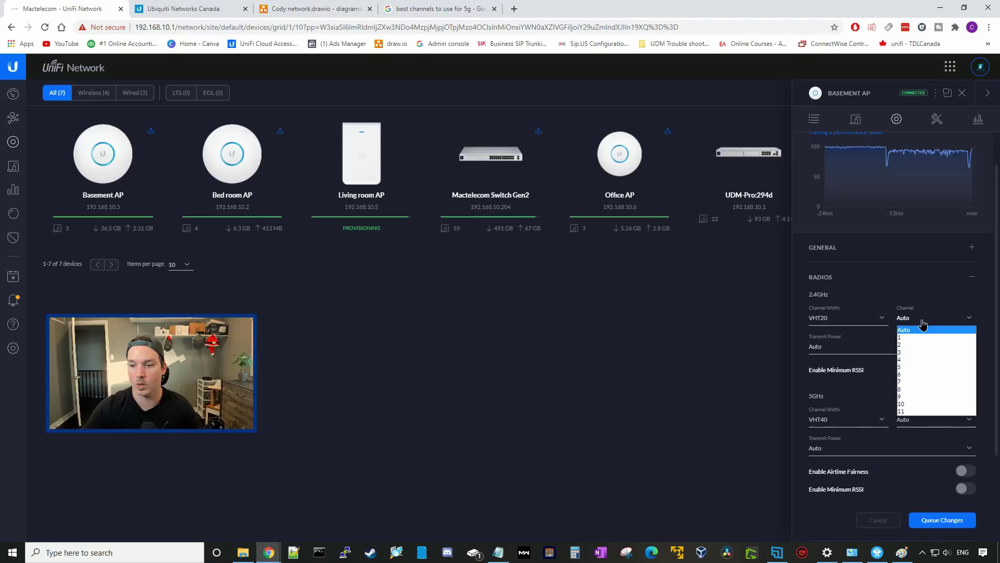
{"action": "left_click", "coordinate": [921, 340]}
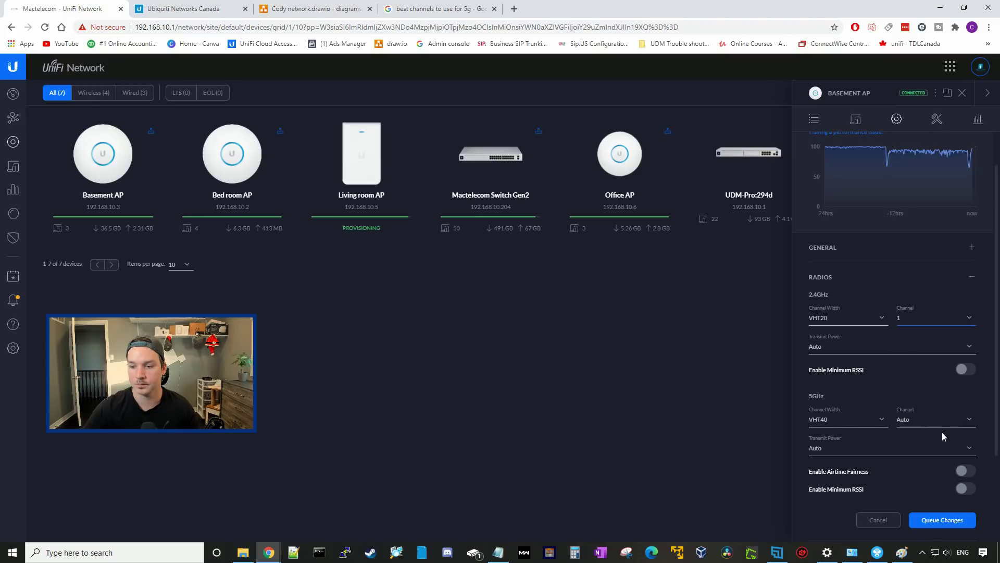
{"action": "left_click", "coordinate": [855, 346]}
{"action": "left_click", "coordinate": [830, 384]}
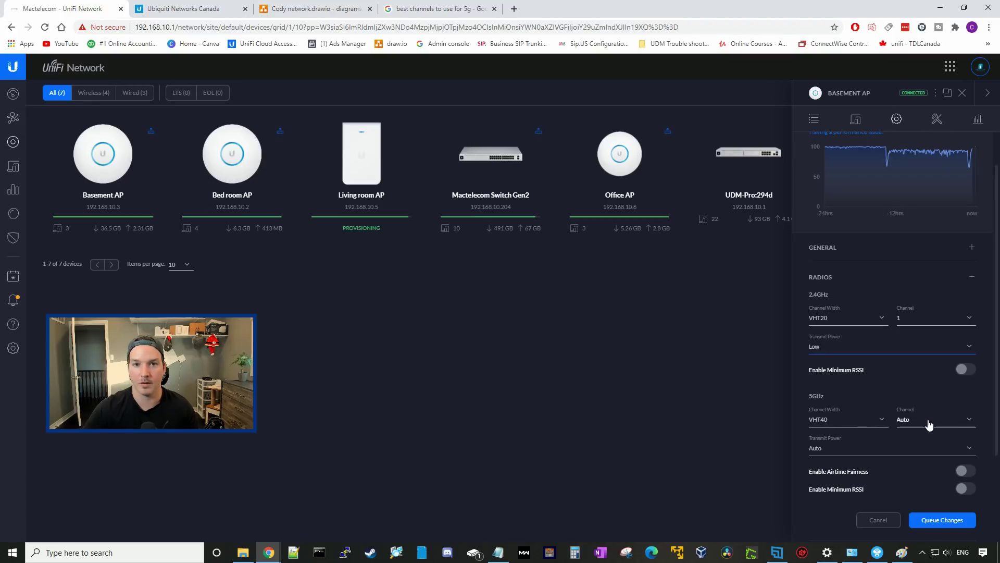
{"action": "left_click", "coordinate": [949, 423]}
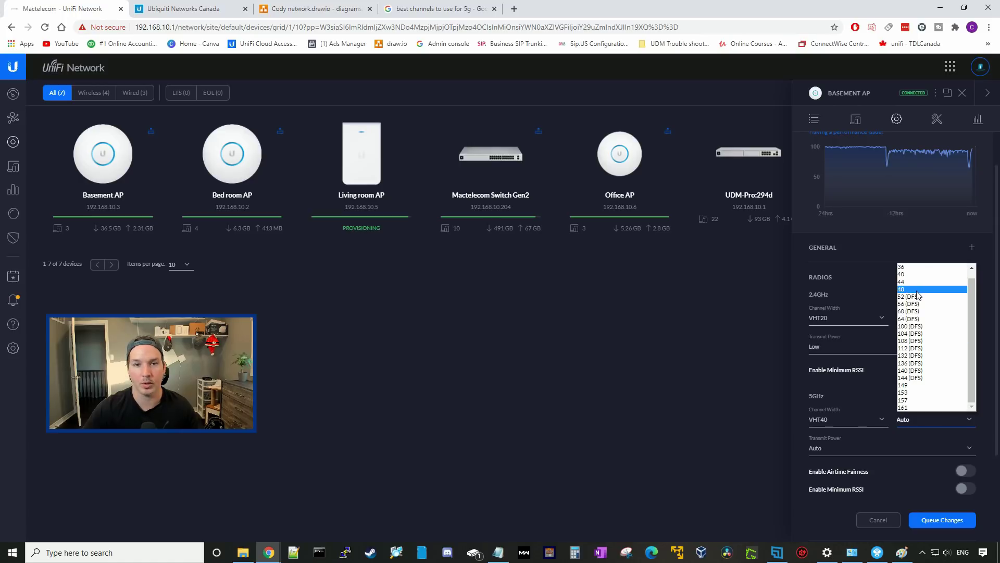
{"action": "left_click", "coordinate": [918, 290]}
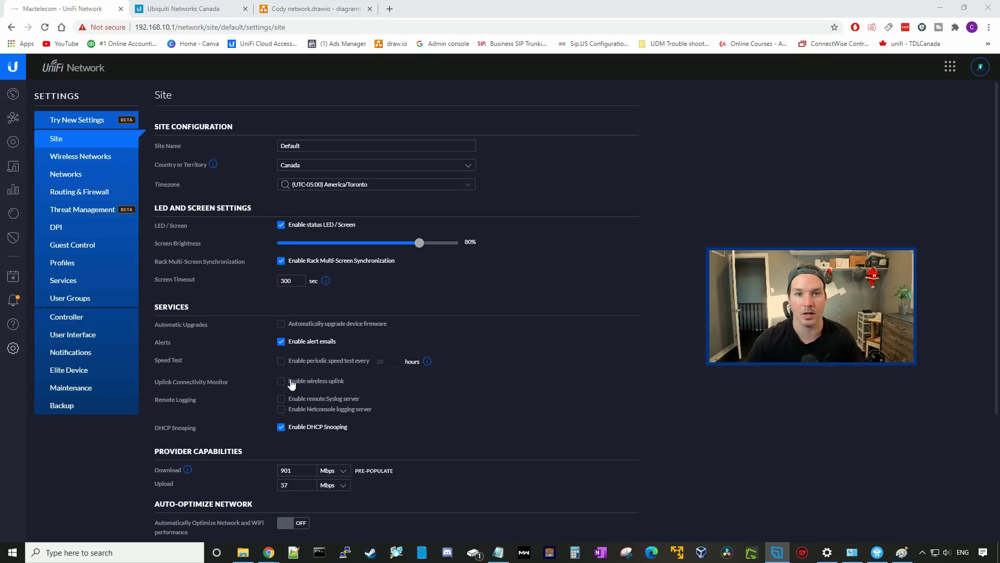
Scroll down through the IoT wireless network's edit form to its advanced options
{"action": "scroll", "coordinate": [565, 364], "scroll_direction": "down", "scroll_amount": 1}
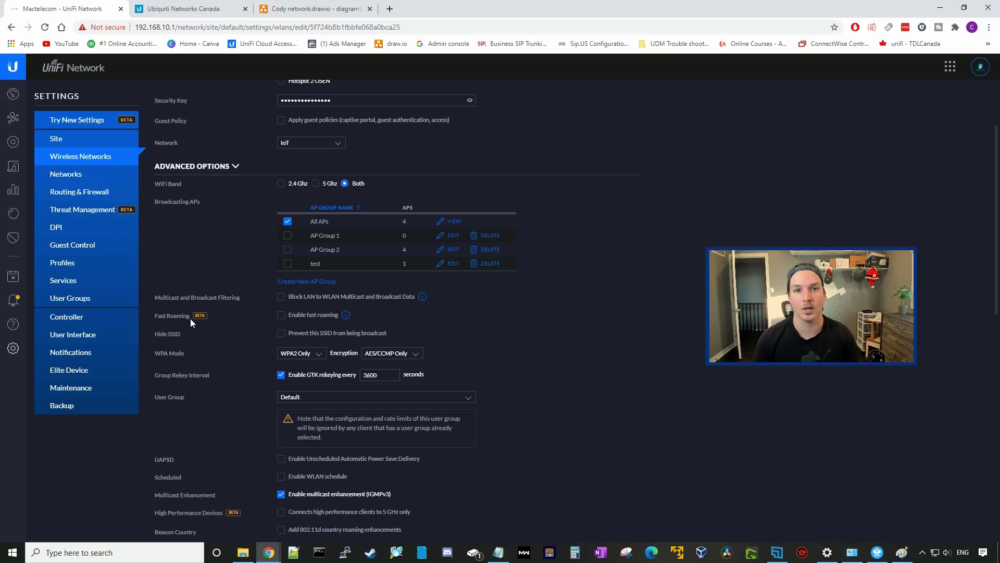
Scroll back up to see all seven devices in the devices list
{"action": "scroll", "coordinate": [190, 318], "scroll_direction": "up", "scroll_amount": 1}
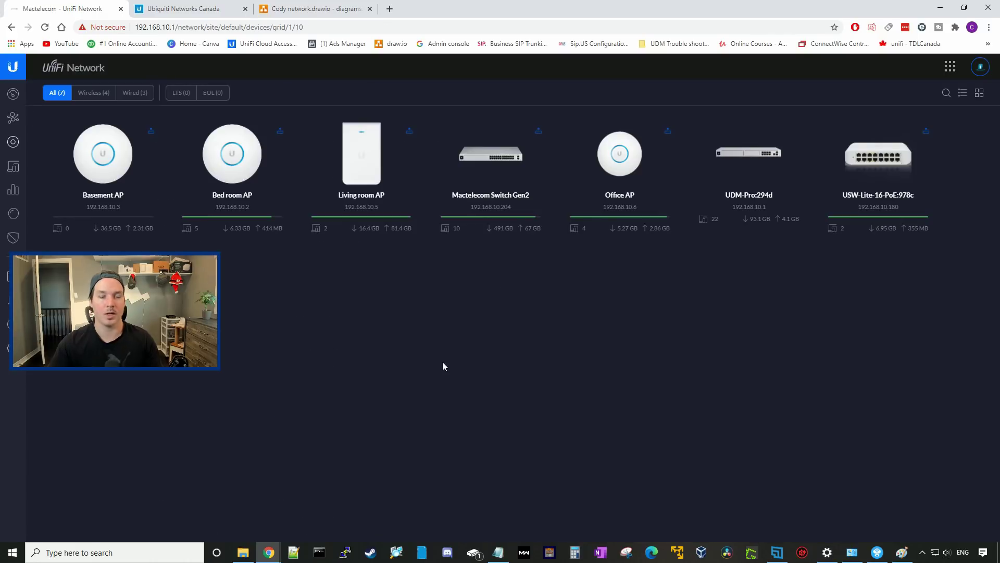
Expand the Bed room AP's Channel Utilization to see channel 6 at 21% and 38 at 5%
{"action": "left_click", "coordinate": [241, 166]}
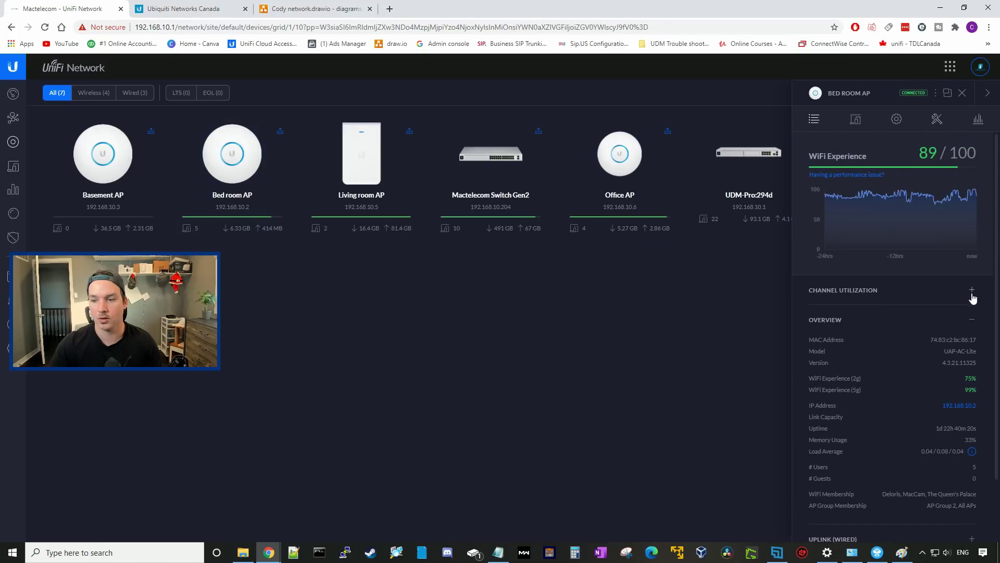
{"action": "left_click", "coordinate": [972, 292]}
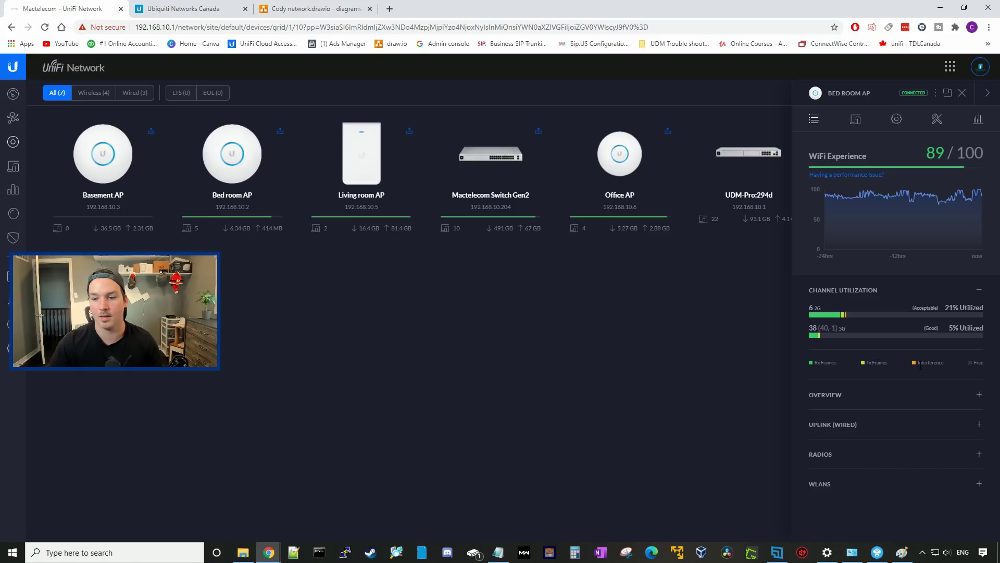
{"action": "mouse_move", "coordinate": [880, 339]}
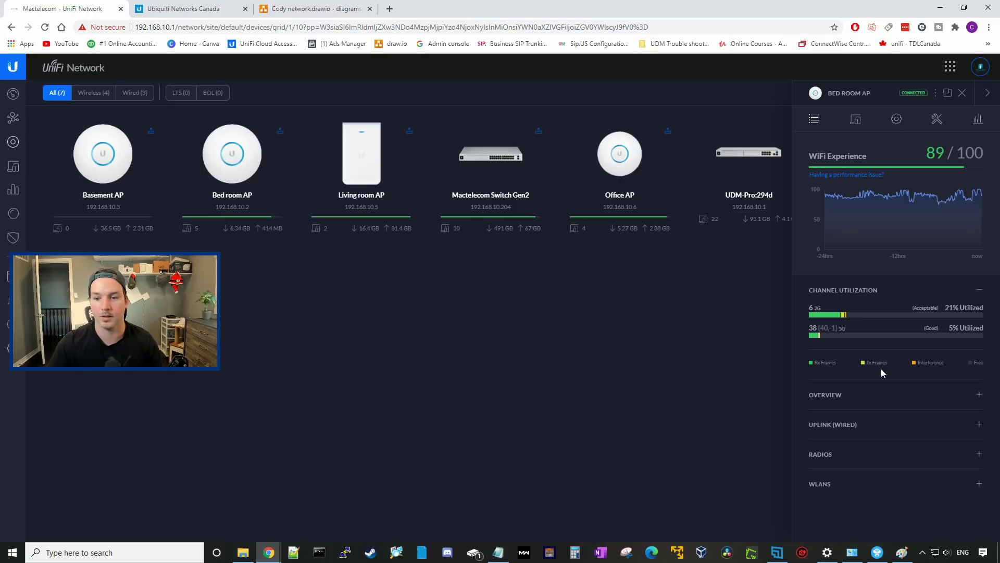
Start and confirm an RF scan on the Bed room AP from its RF Environment tools
{"action": "left_click", "coordinate": [936, 121]}
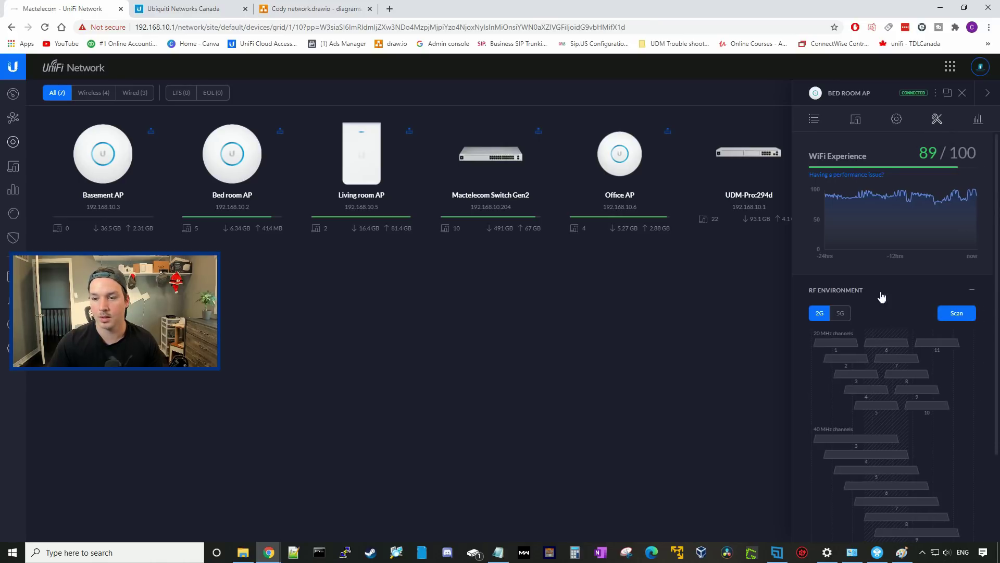
{"action": "scroll", "coordinate": [837, 335], "scroll_direction": "down", "scroll_amount": 1}
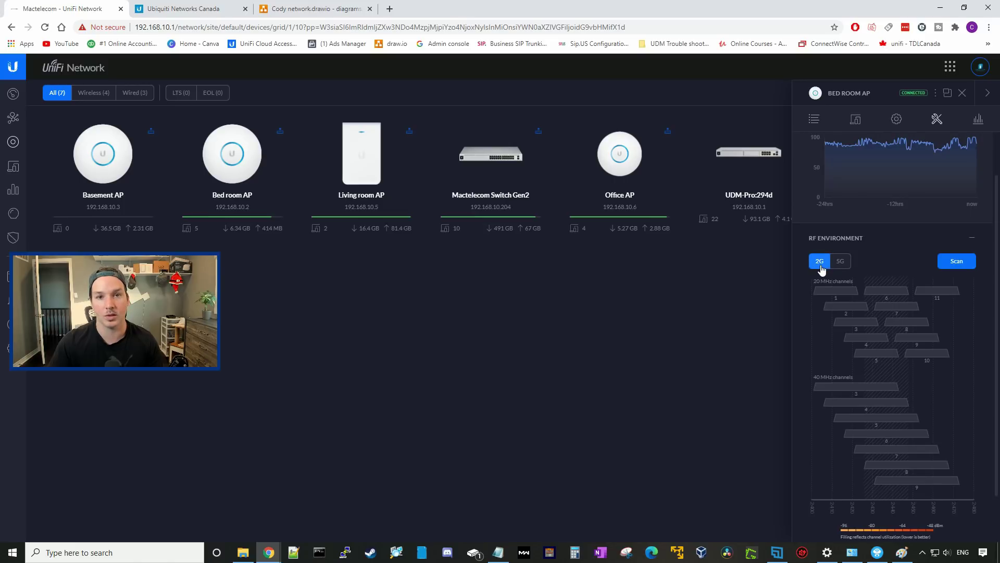
{"action": "left_click", "coordinate": [840, 261]}
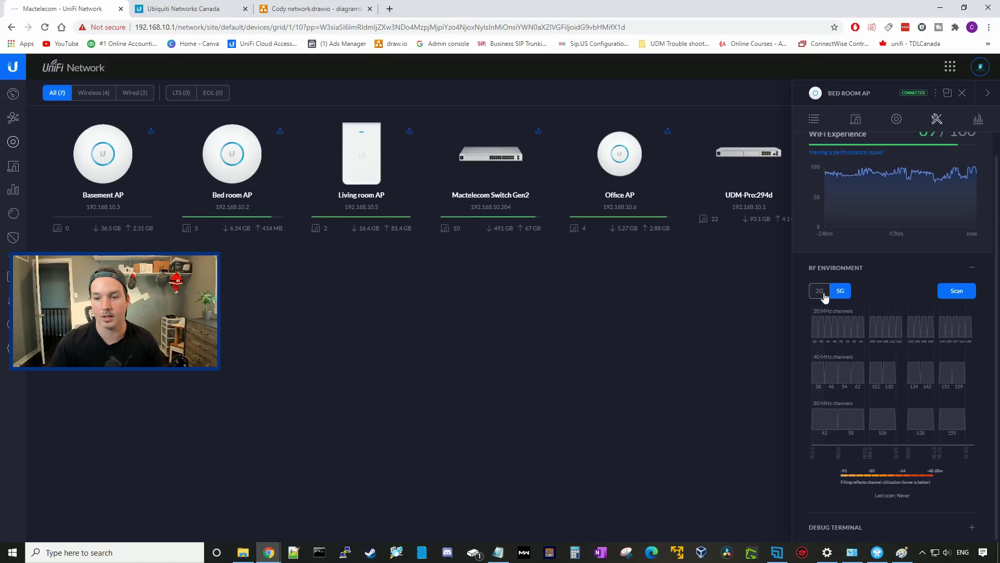
{"action": "left_click", "coordinate": [819, 290]}
{"action": "left_click", "coordinate": [964, 264]}
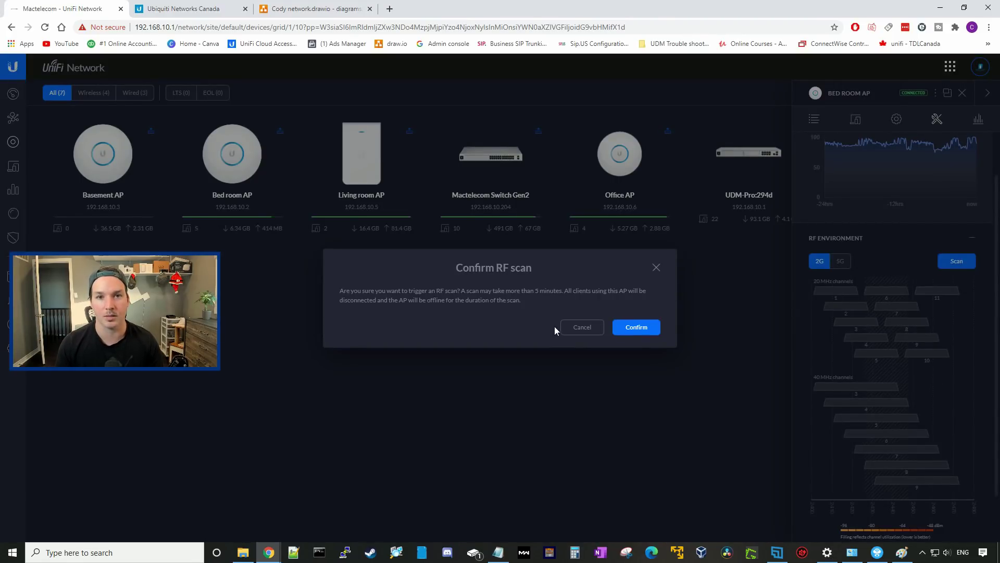
{"action": "left_click", "coordinate": [636, 326]}
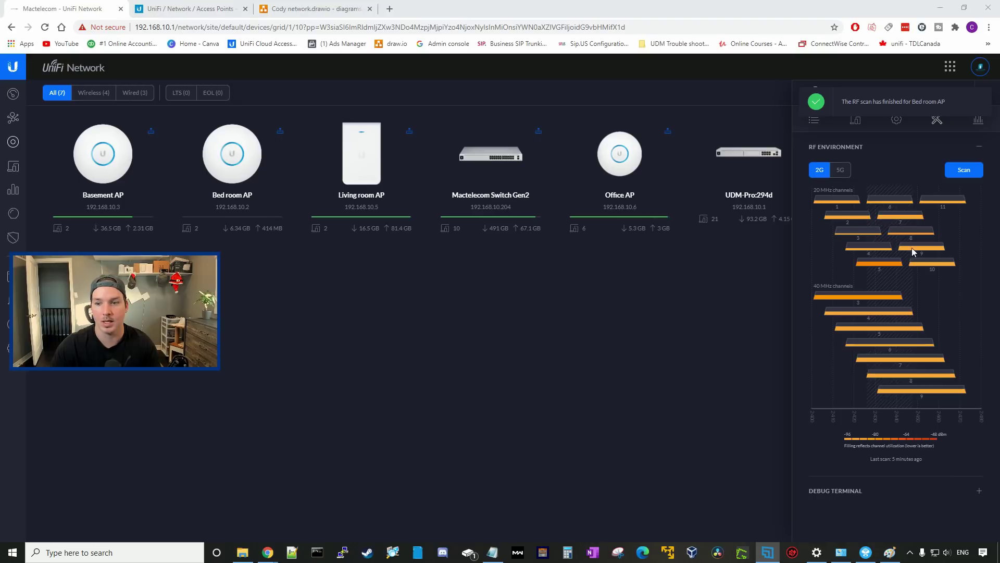
View the Bed room AP's 5 GHz scan results, then switch to NetSpot's nearby networks list
{"action": "left_click", "coordinate": [847, 174]}
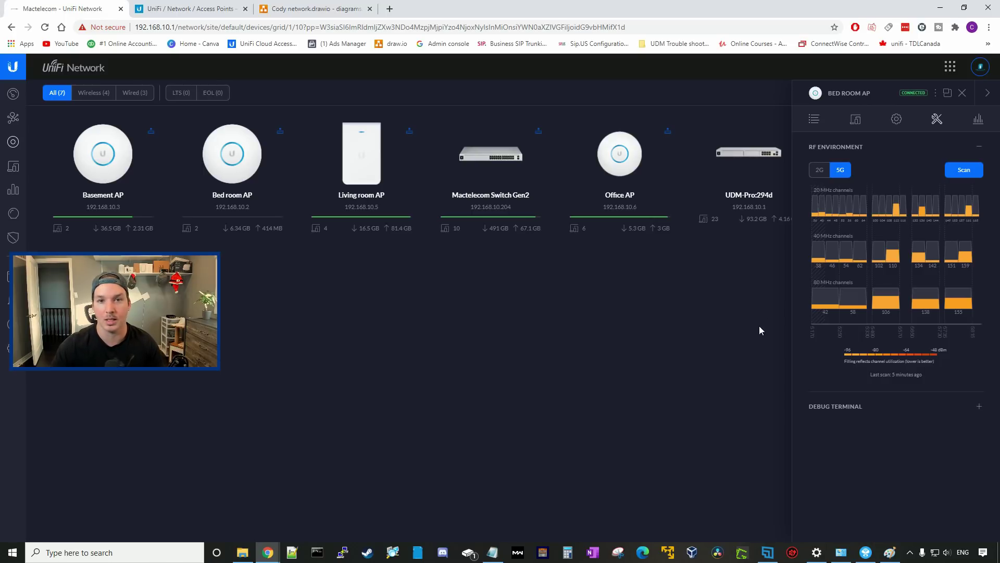
{"action": "left_click", "coordinate": [865, 552]}
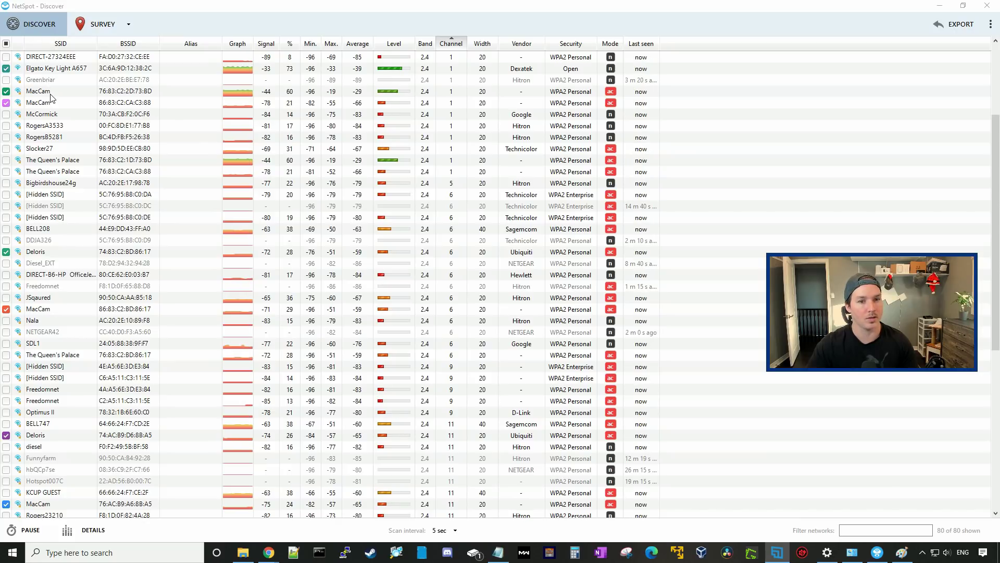
{"action": "scroll", "coordinate": [52, 125], "scroll_direction": "down", "scroll_amount": 5}
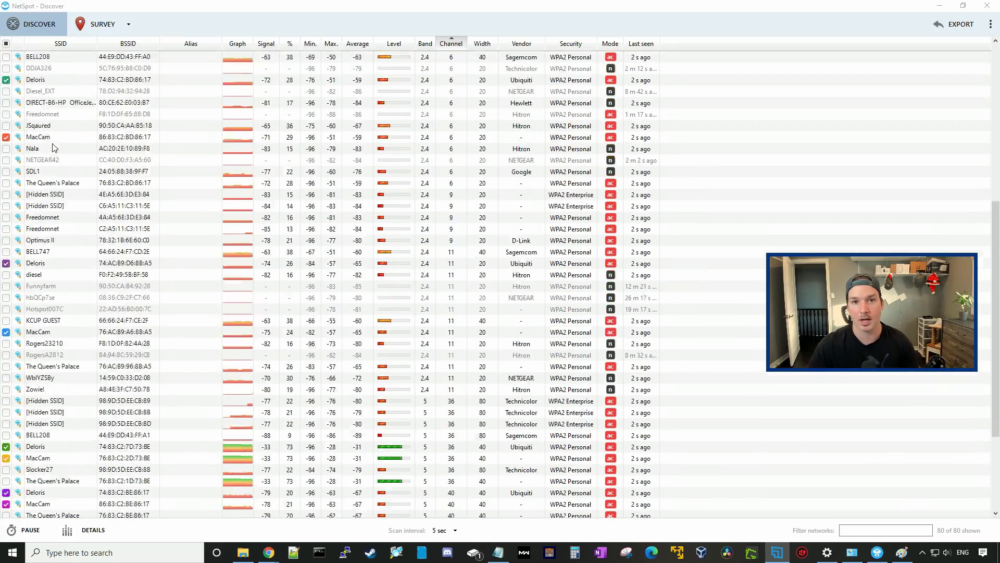
{"action": "scroll", "coordinate": [54, 148], "scroll_direction": "up", "scroll_amount": 4}
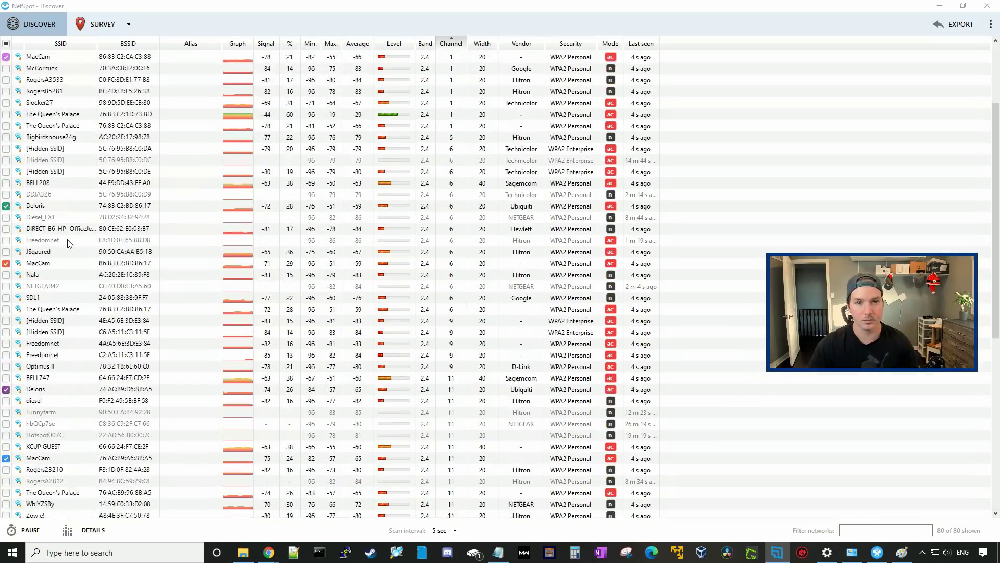
{"action": "scroll", "coordinate": [154, 208], "scroll_direction": "up", "scroll_amount": 5}
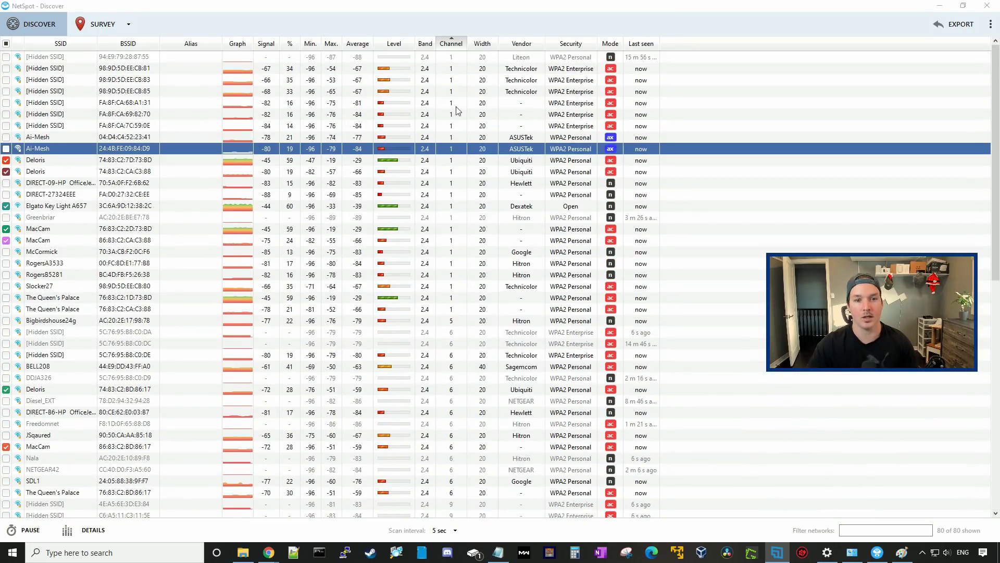
{"action": "scroll", "coordinate": [447, 268], "scroll_direction": "down", "scroll_amount": 1}
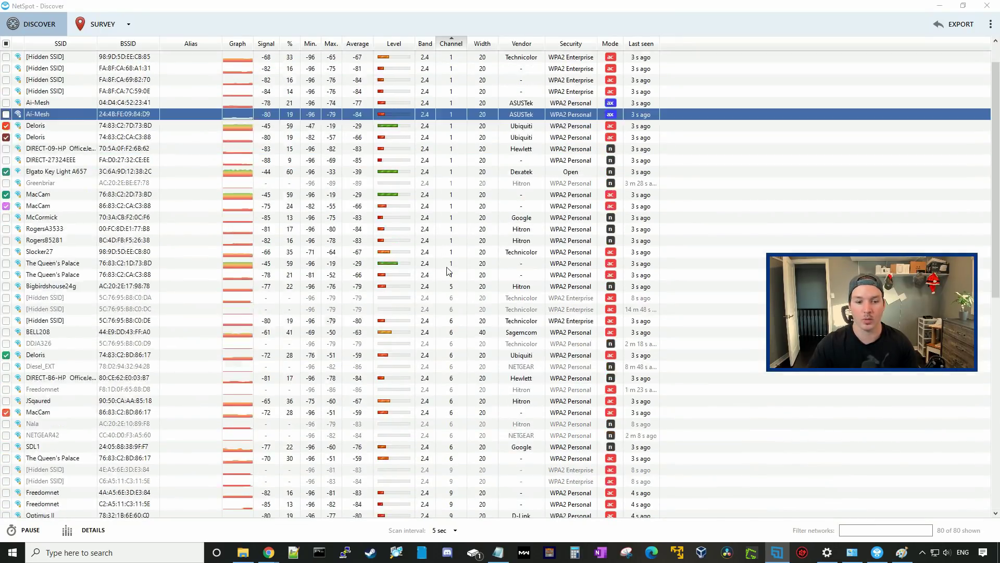
{"action": "scroll", "coordinate": [447, 270], "scroll_direction": "down", "scroll_amount": 9}
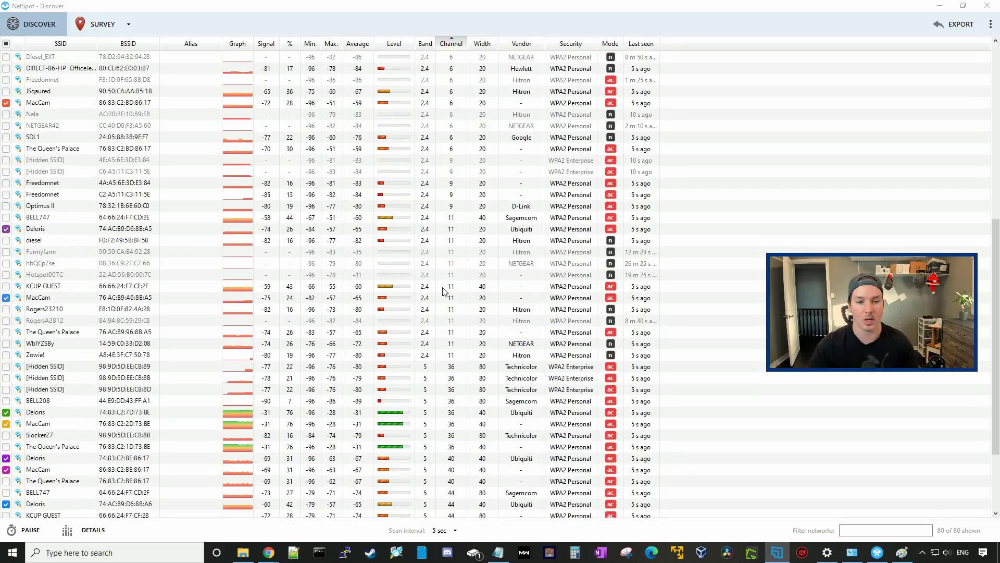
{"action": "scroll", "coordinate": [445, 293], "scroll_direction": "up", "scroll_amount": 4}
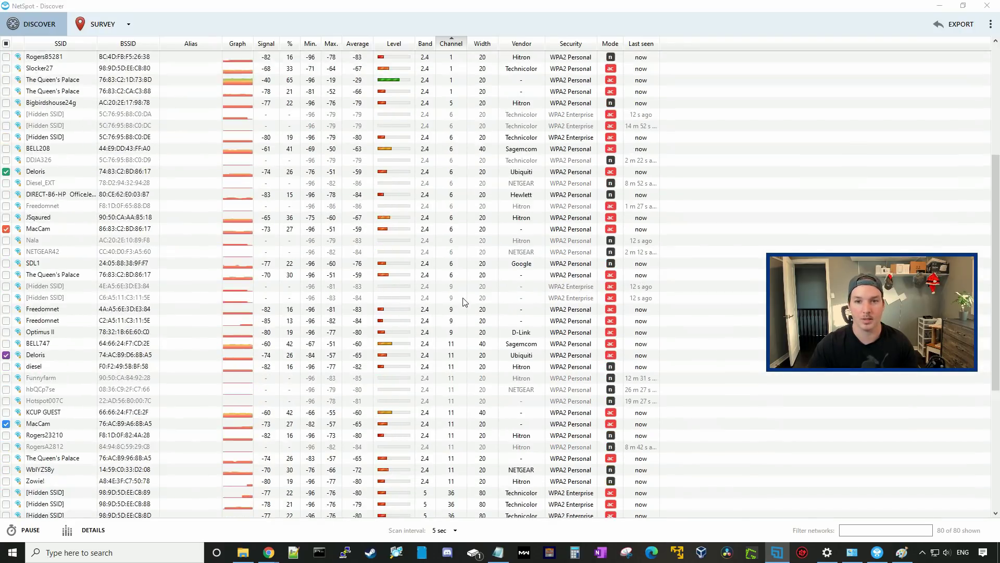
{"action": "scroll", "coordinate": [466, 301], "scroll_direction": "up", "scroll_amount": 6}
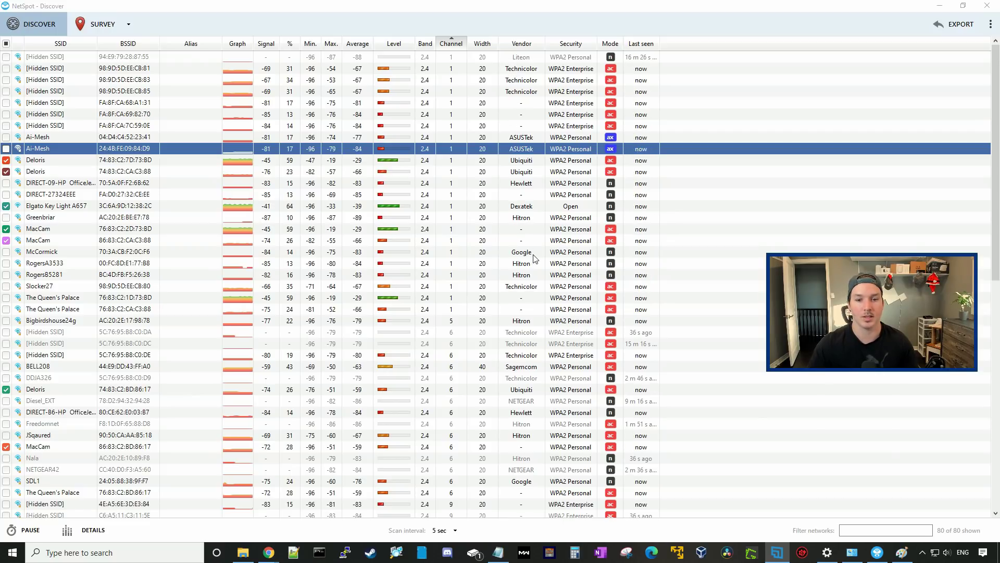
{"action": "left_click_drag", "start_coordinate": [534, 254], "coordinate": [534, 268]}
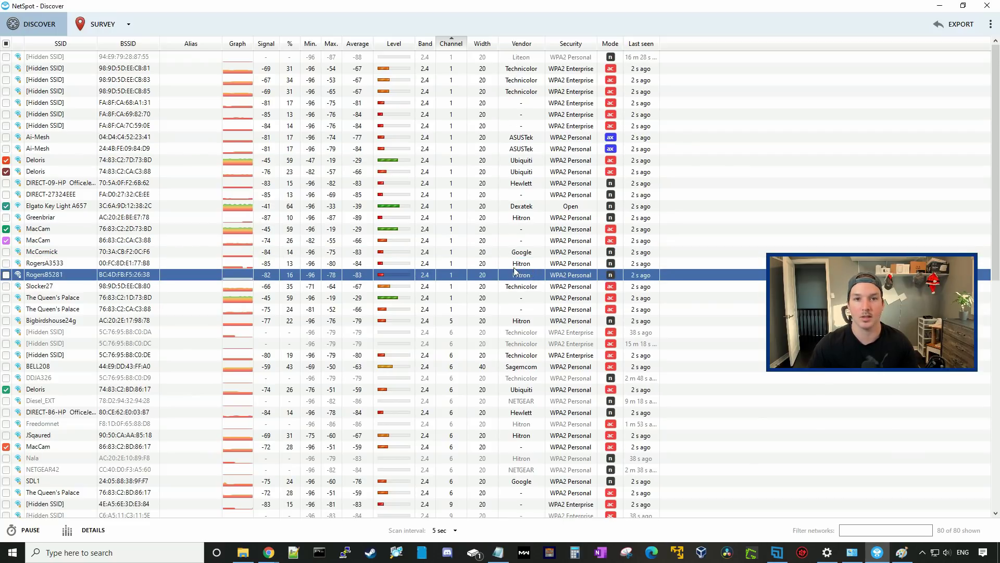